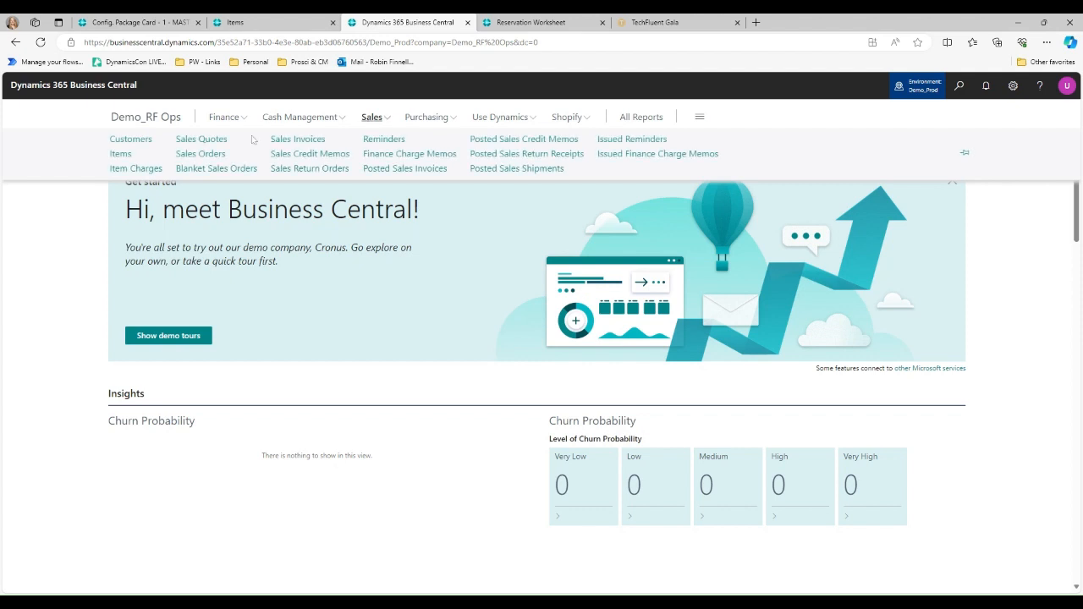
# - Open the Adatum Corporation sales order dated 3/27/2024 from the sales orders list
pyautogui.click(200, 154)
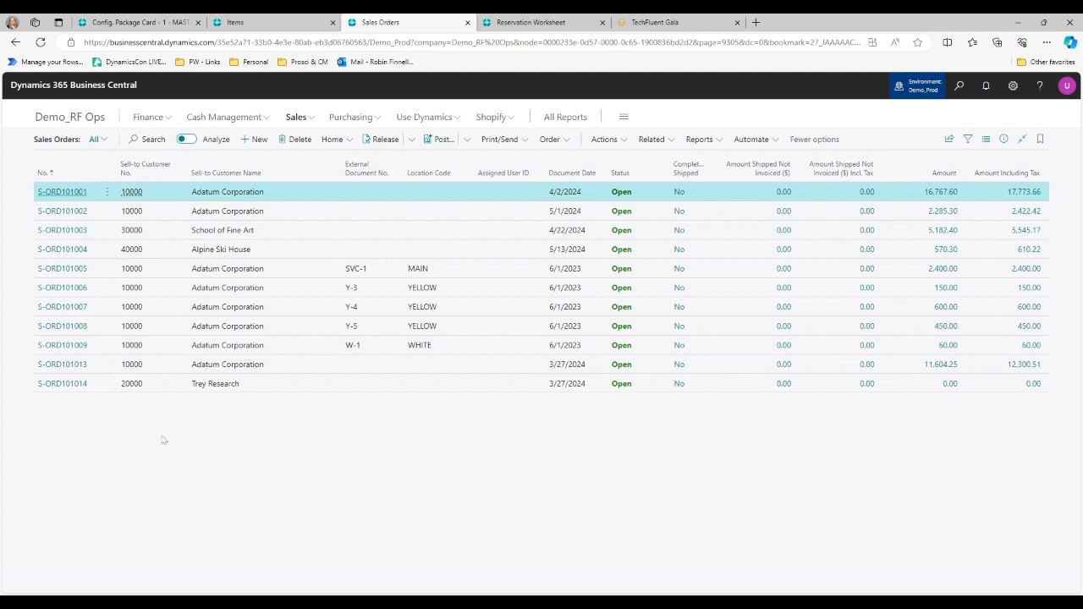
pyautogui.click(254, 364)
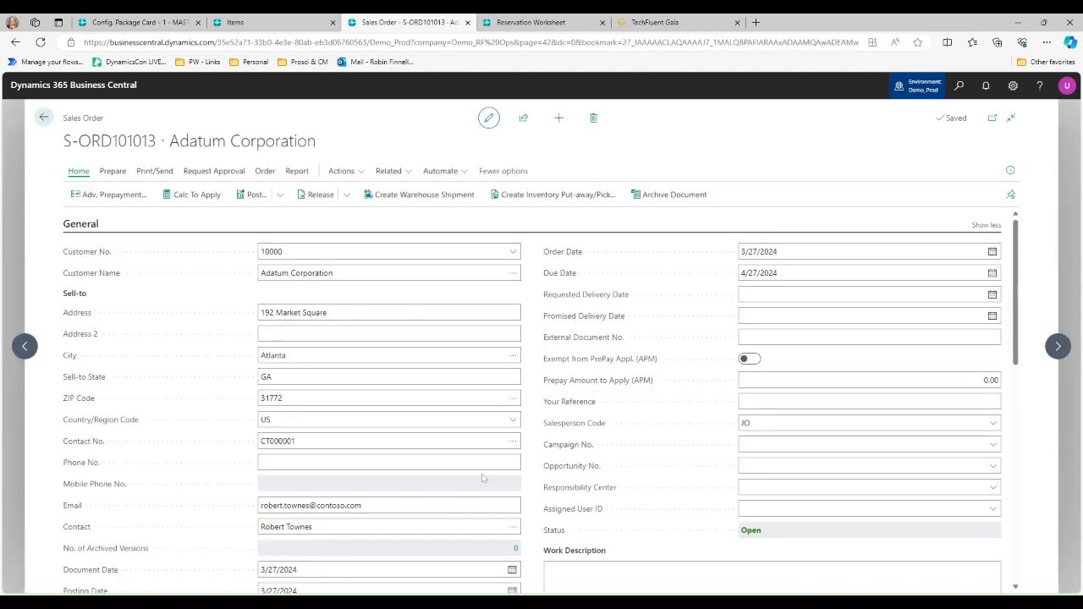
pyautogui.scroll(-4, 482, 474)
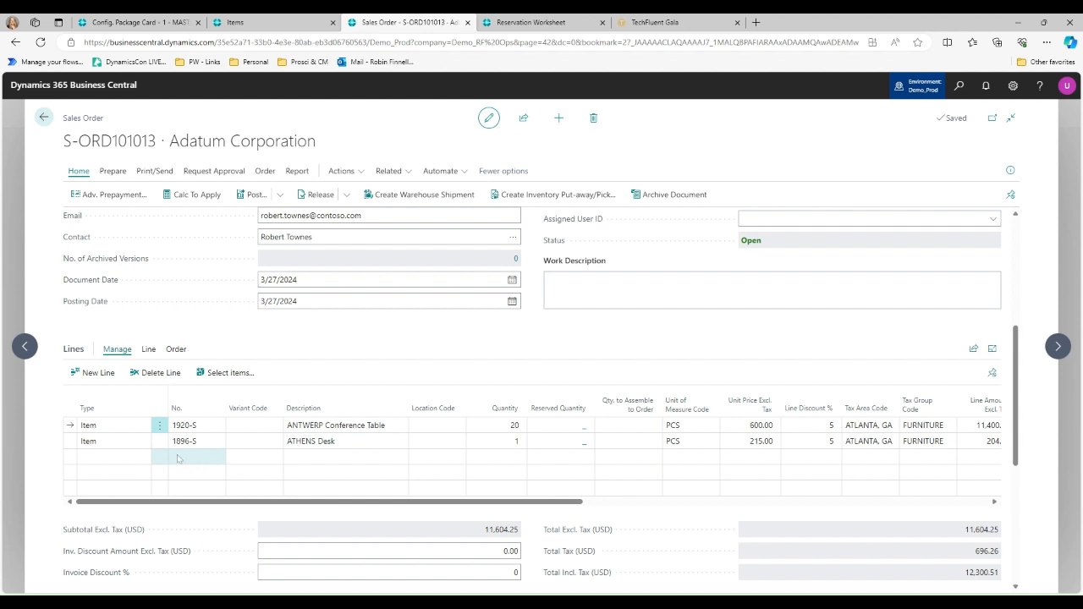
# - Add a new item line to the sales order for 1968-S, MEXICO Swivel Chair, black
pyautogui.click(141, 459)
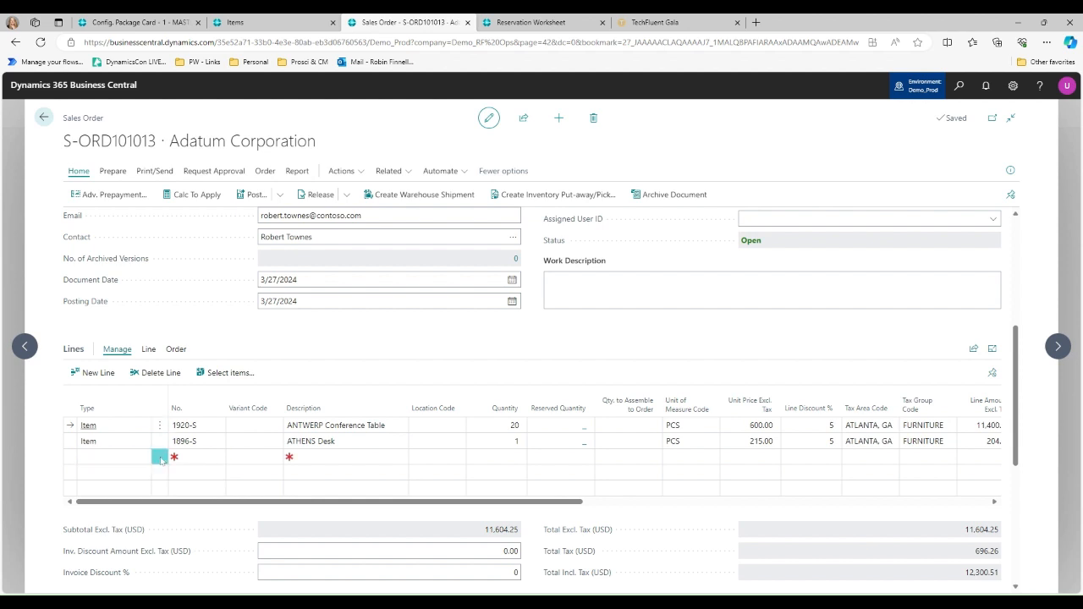
pyautogui.click(217, 459)
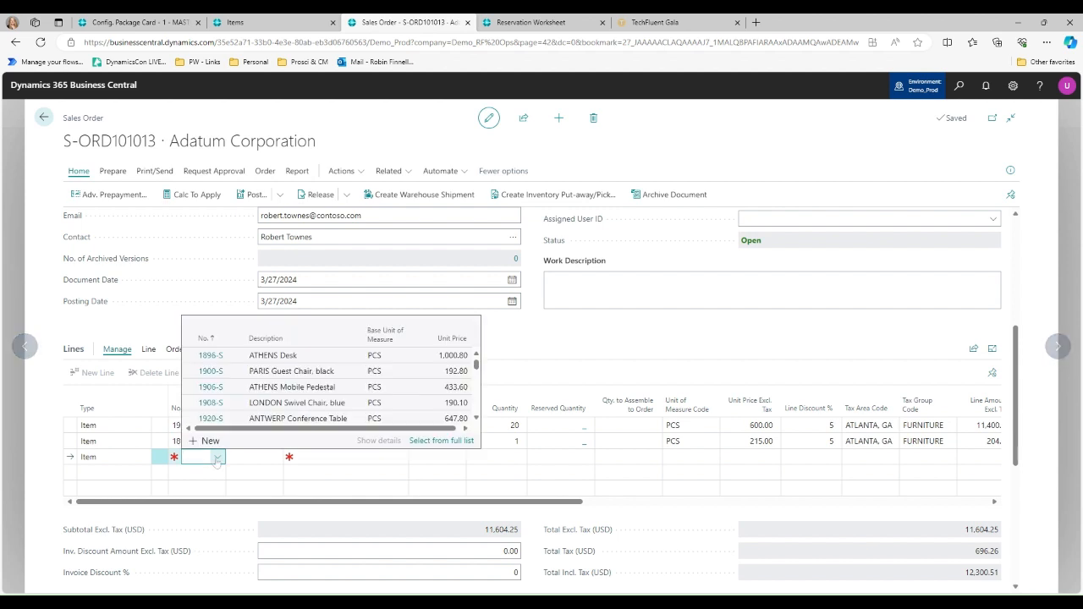
pyautogui.click(217, 459)
pyautogui.click(218, 460)
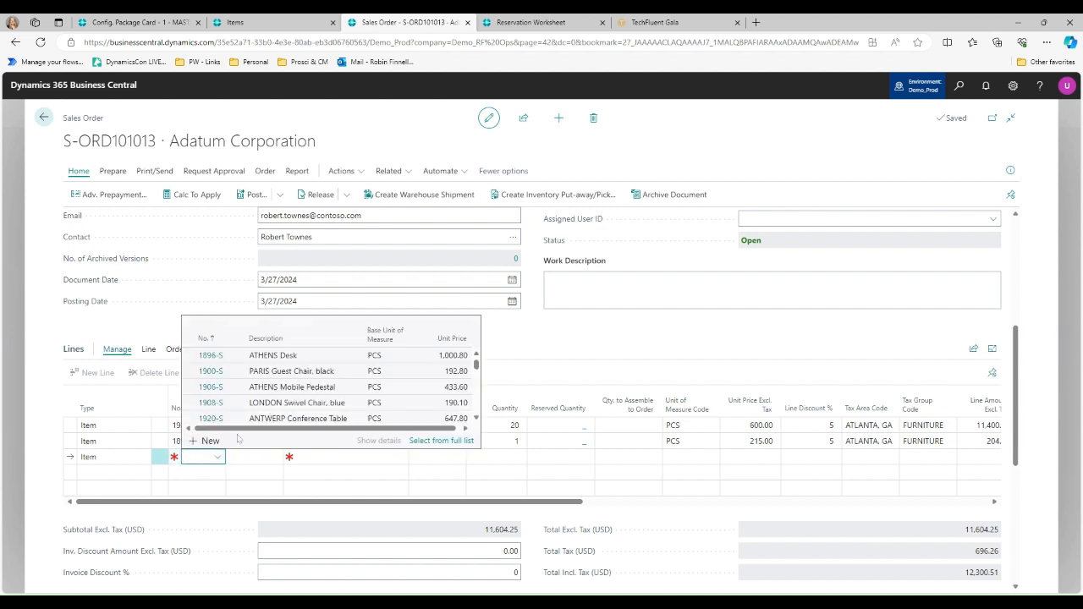
pyautogui.scroll(-3, 279, 397)
pyautogui.scroll(-10, 279, 411)
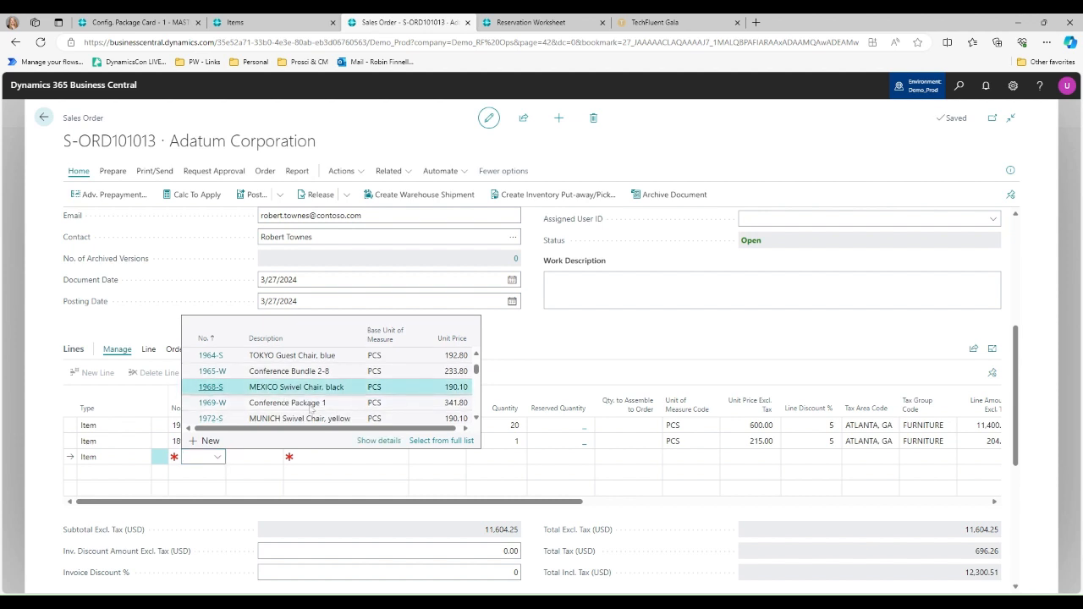
pyautogui.click(287, 386)
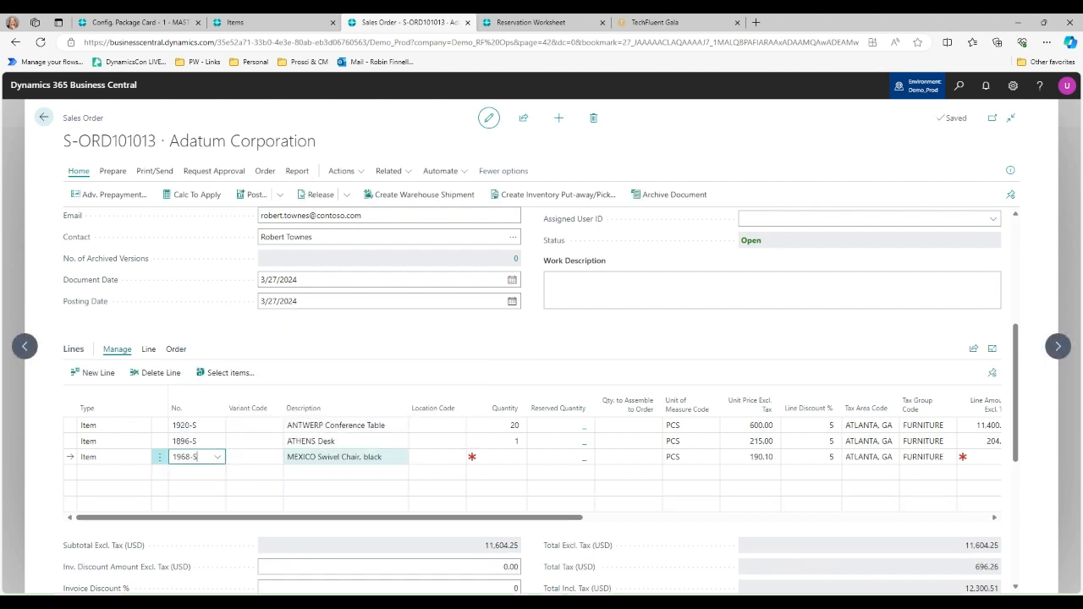
# - Set the MEXICO Swivel Chair line's location code to EAST and its quantity to 3
pyautogui.click(458, 457)
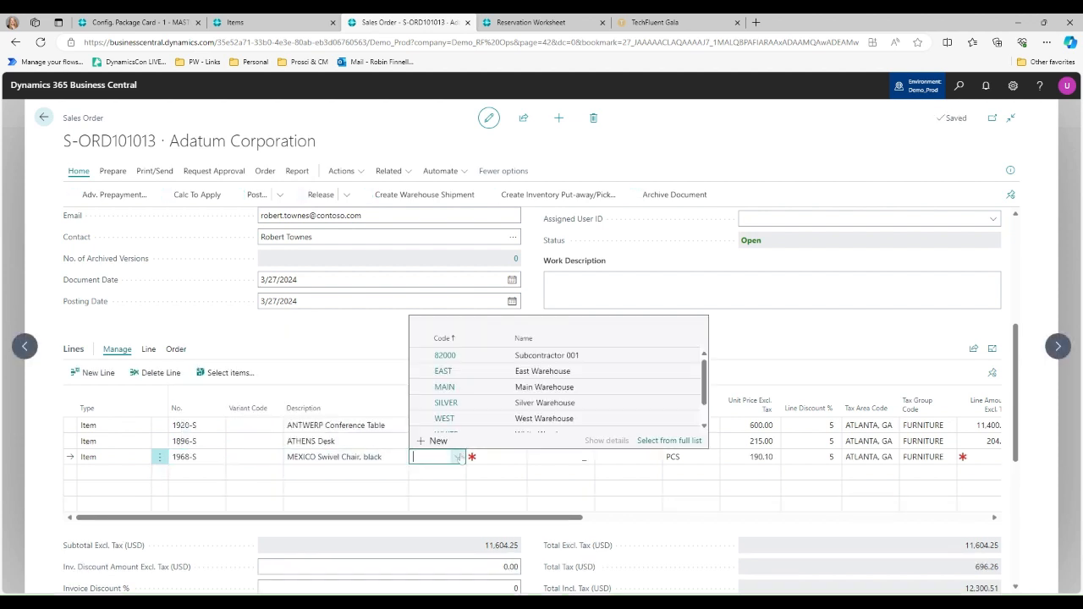
pyautogui.click(449, 373)
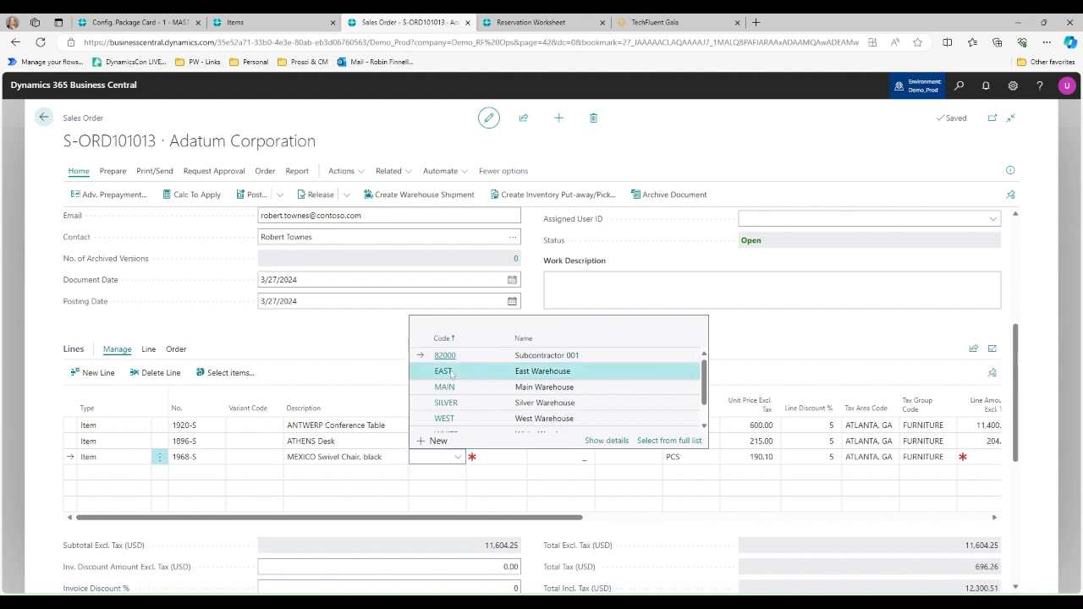
pyautogui.press('Tab')
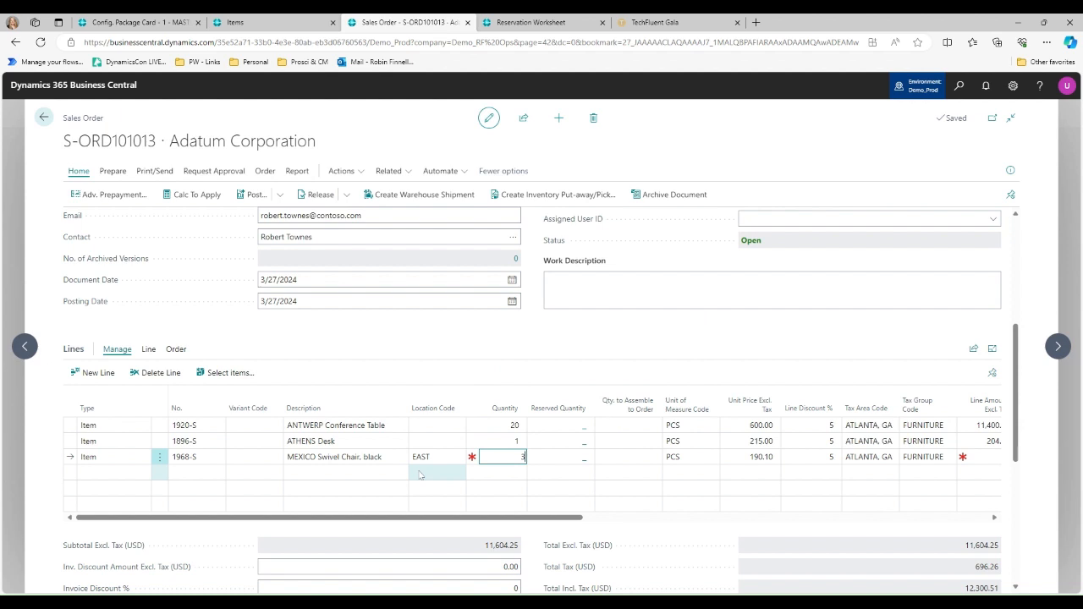
pyautogui.press('Tab')
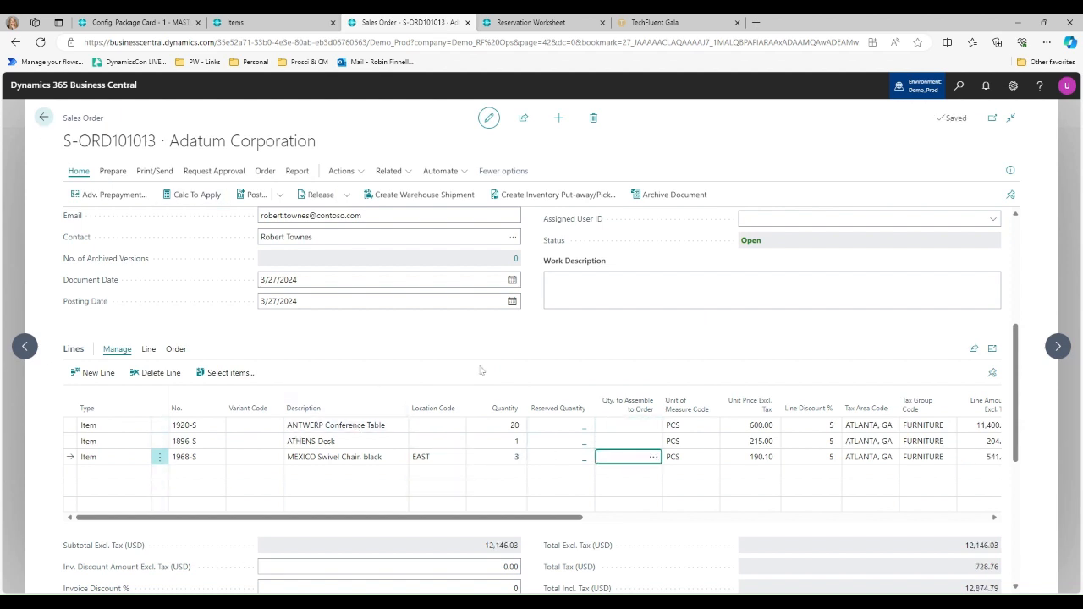
# - In the Reservation Worksheet, get demand for the All demand type with Allocate After Populate turned on
pyautogui.click(552, 23)
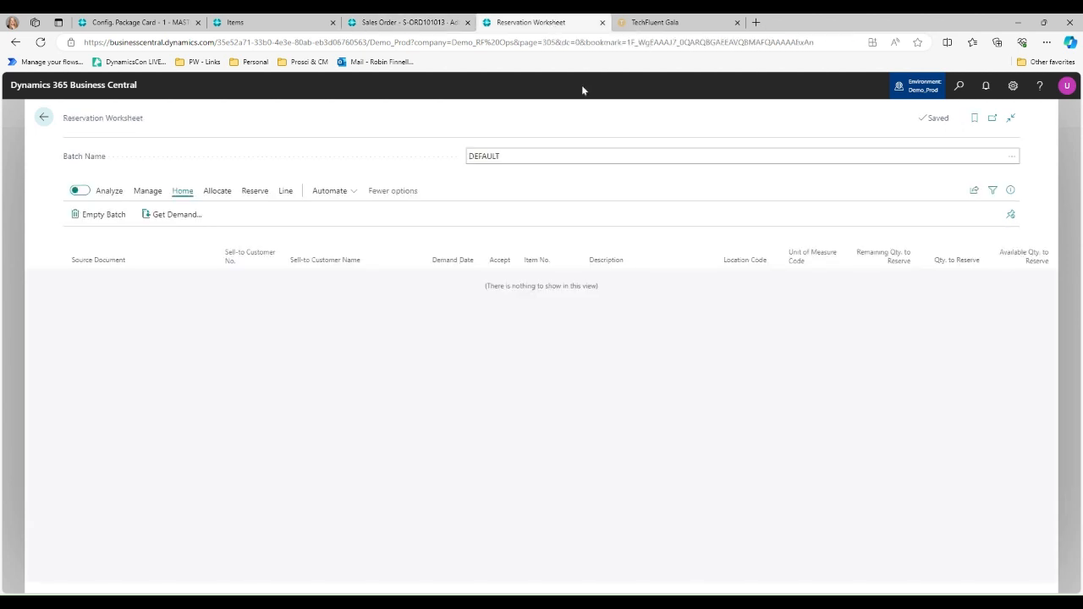
pyautogui.click(177, 214)
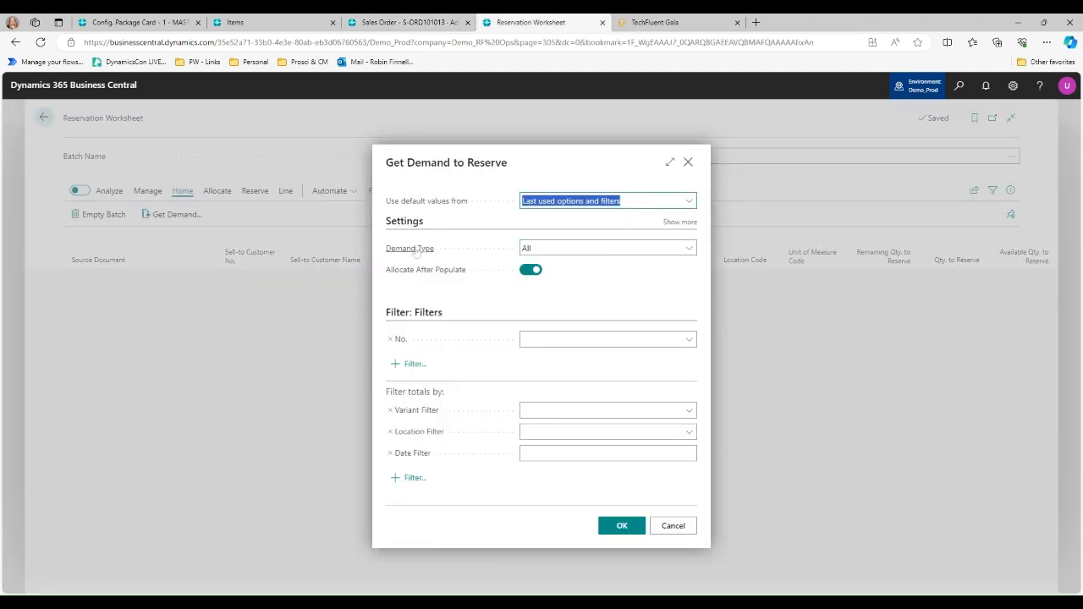
pyautogui.click(691, 248)
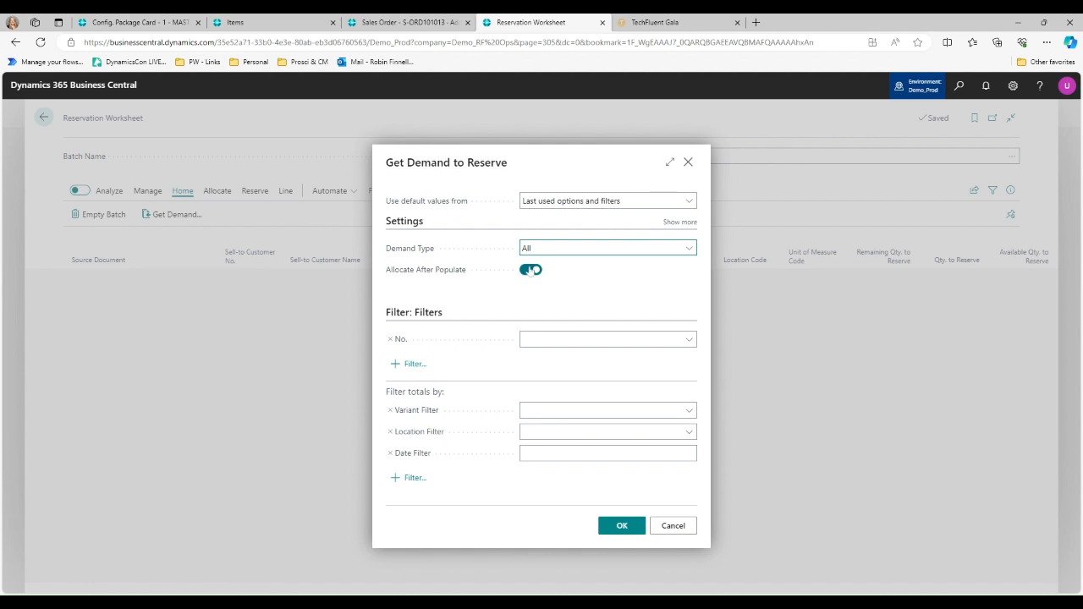
pyautogui.moveTo(440, 272)
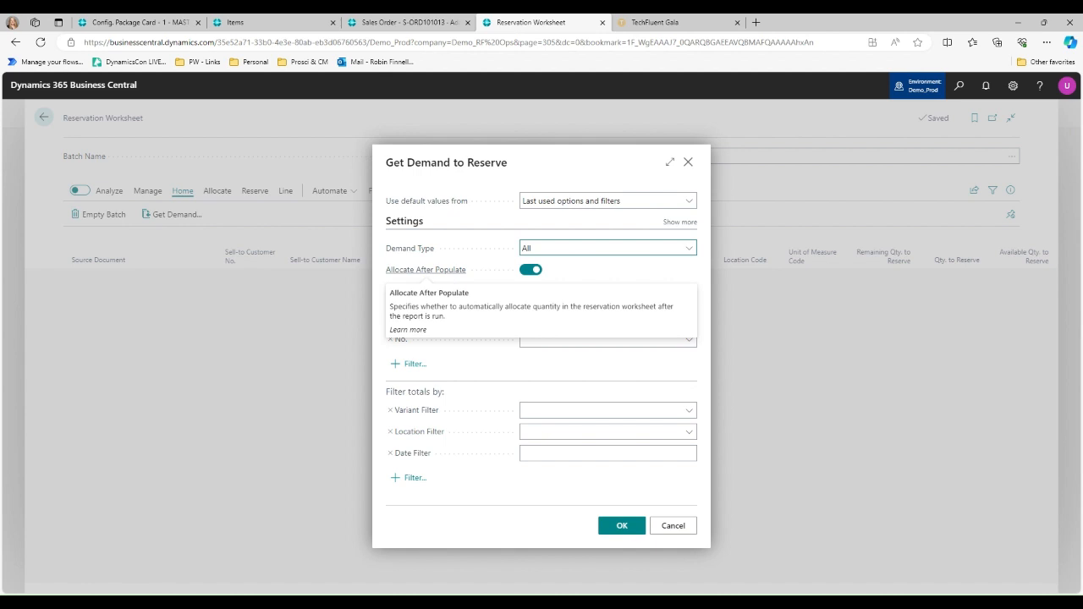
pyautogui.click(533, 271)
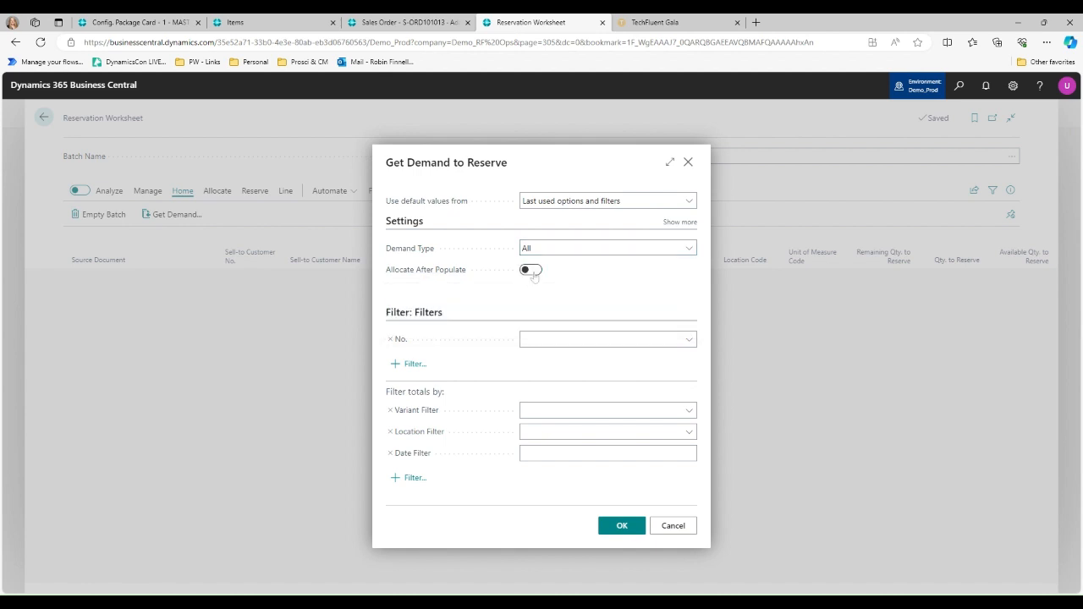
pyautogui.click(533, 271)
pyautogui.click(626, 533)
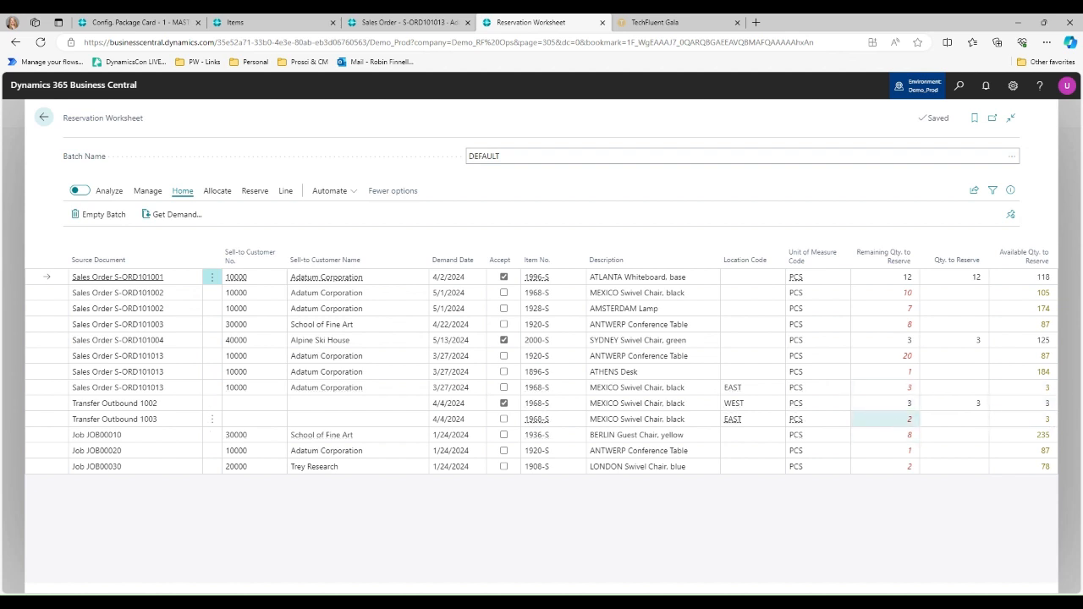
# - Set quantities to reserve of 10 for the 5/1/2024 MEXICO Swivel Chair, 7 for the AMSTERDAM Lamp and 8 for School of Fine Art's ANTWERP Conference Table
pyautogui.click(932, 346)
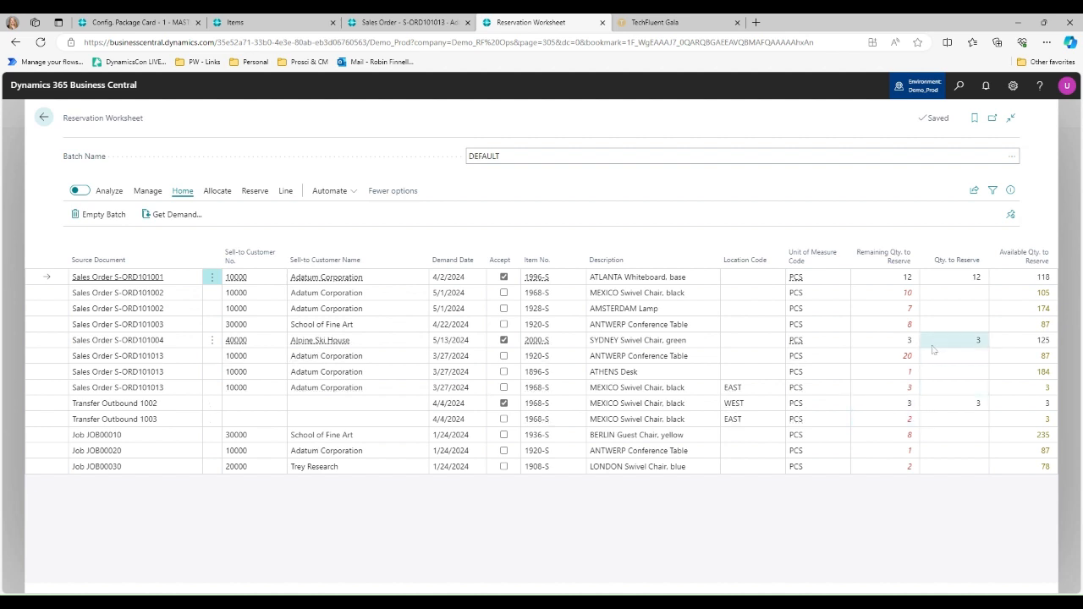
pyautogui.click(795, 298)
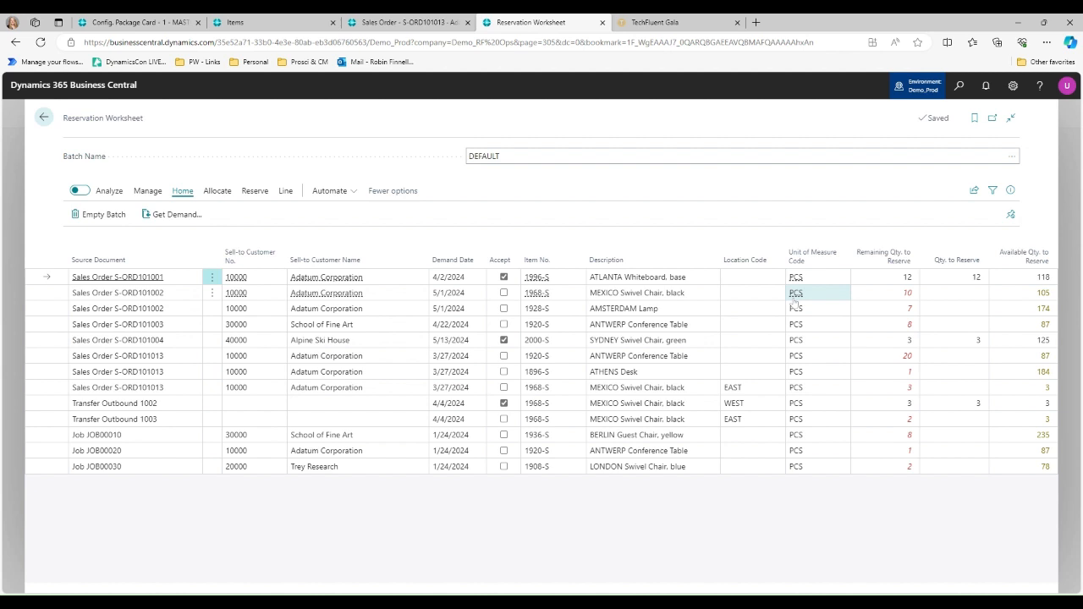
pyautogui.press('Tab')
pyautogui.press('Tab')
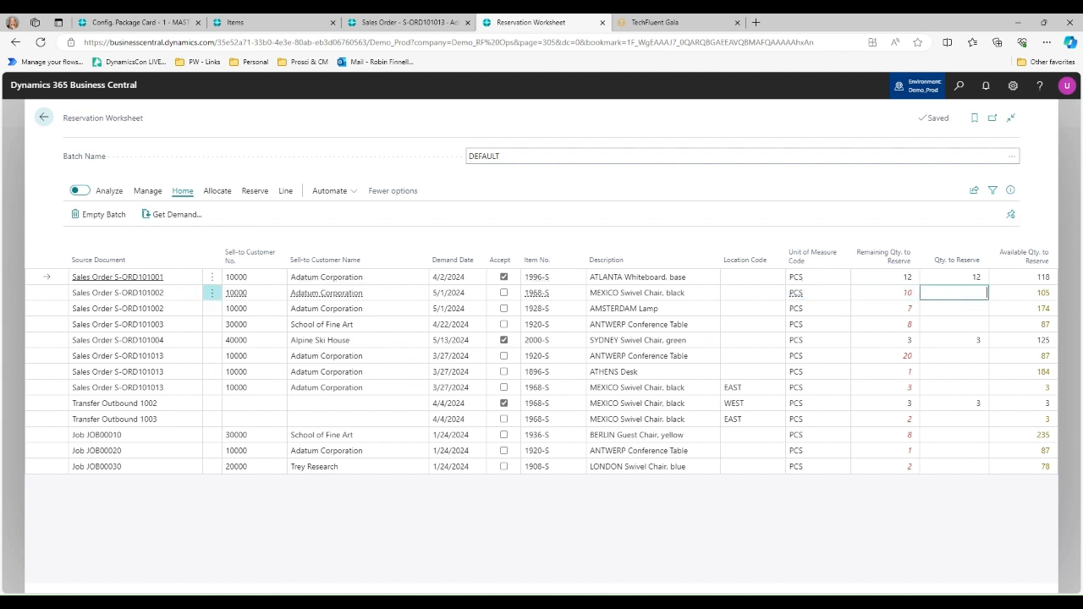
pyautogui.click(959, 314)
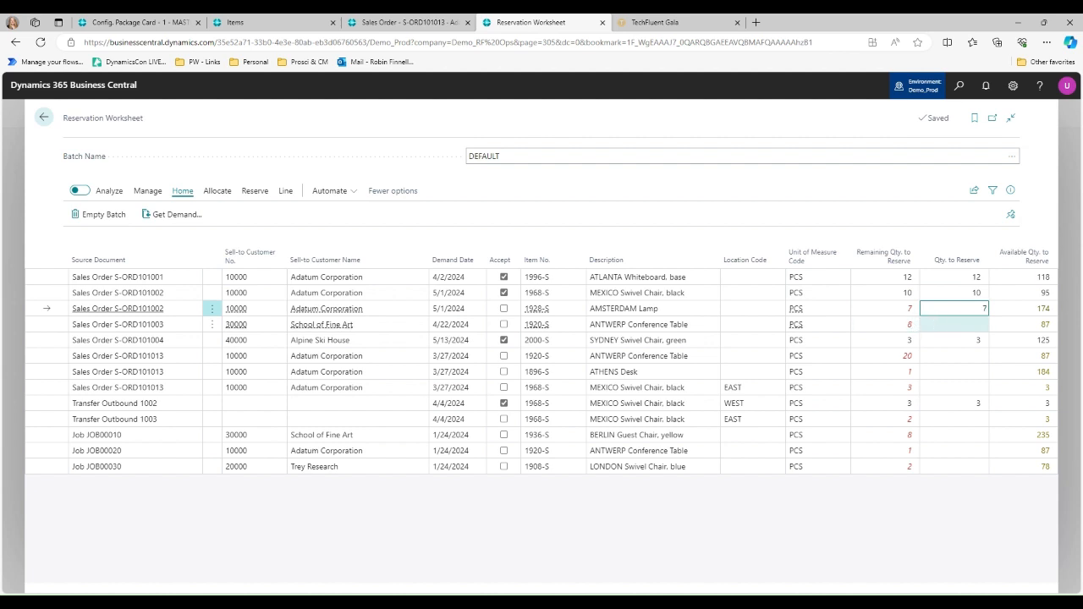
pyautogui.press('Return')
pyautogui.write('8')
pyautogui.press('Return')
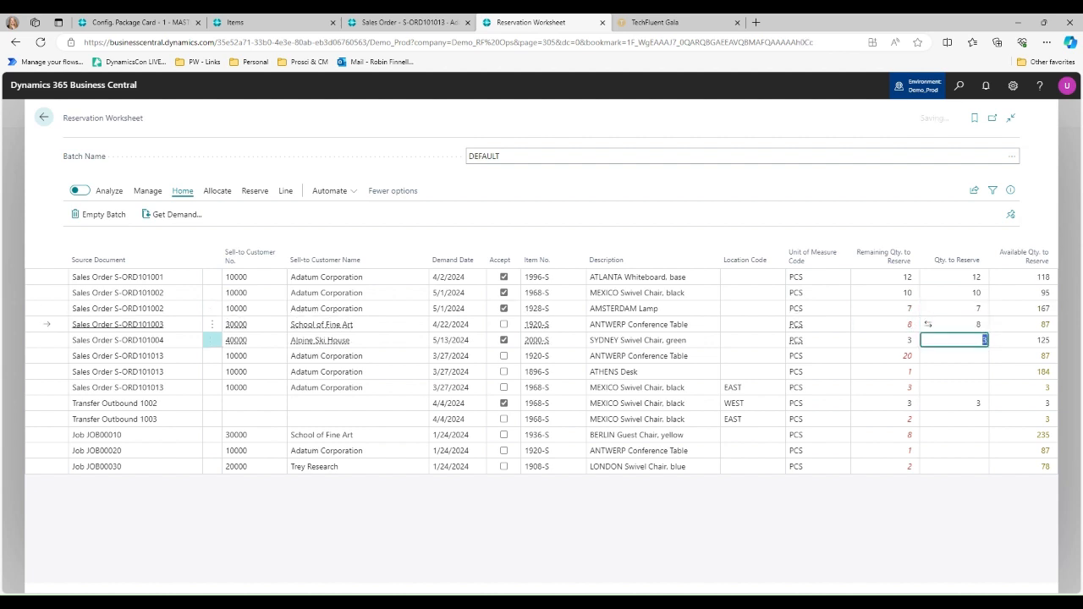
# - For Adatum Corporation's 3/27/2024 sales order, set the quantity to reserve to 20 ANTWERP Conference Tables and 1 ATHENS Desk
pyautogui.press('Return')
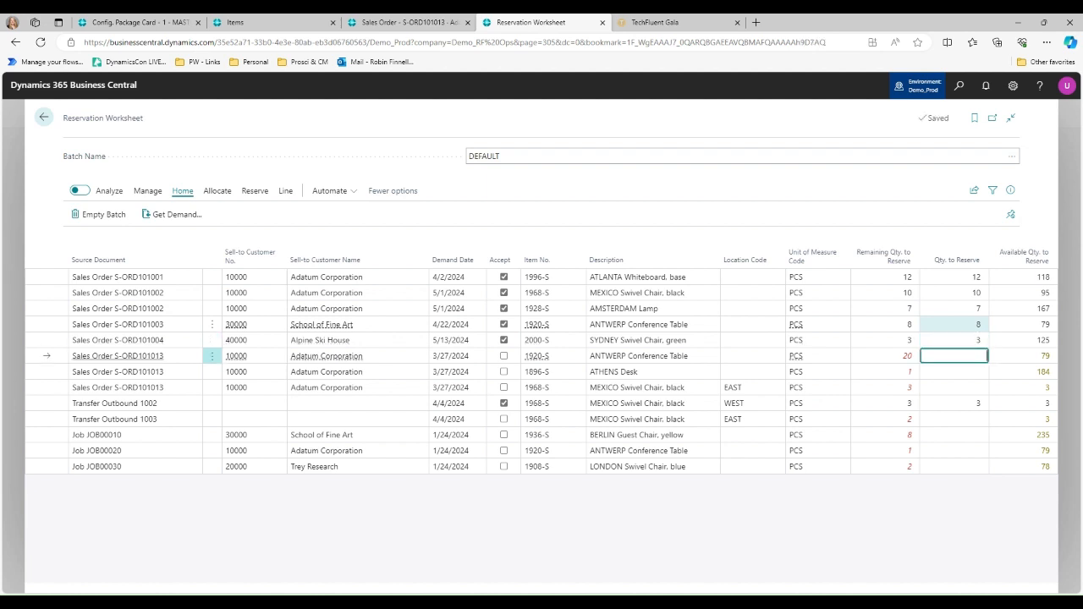
pyautogui.write('20')
pyautogui.press('Return')
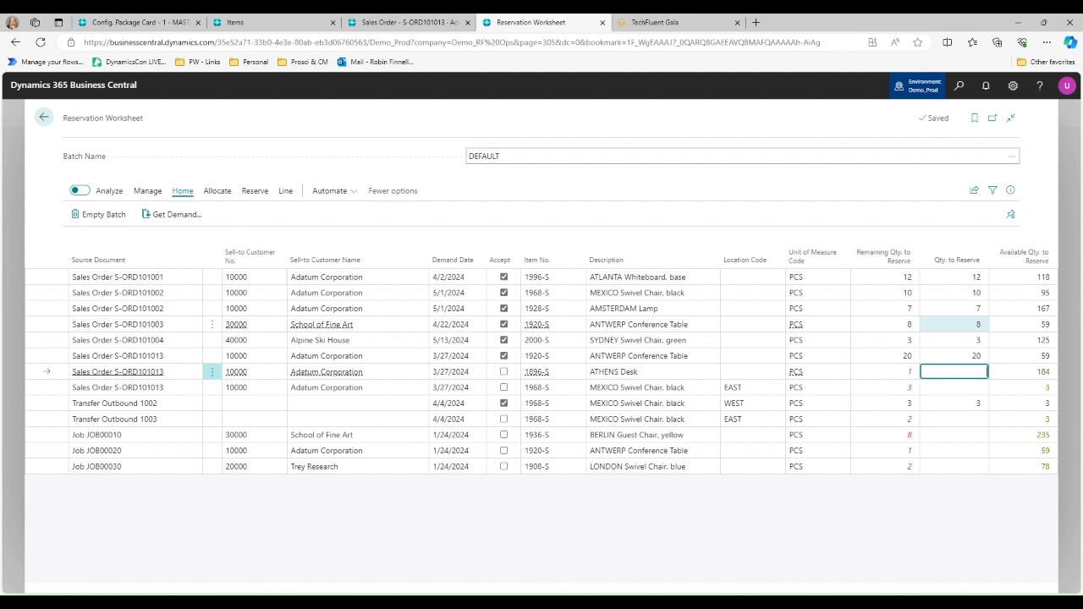
pyautogui.write('1')
pyautogui.press('Return')
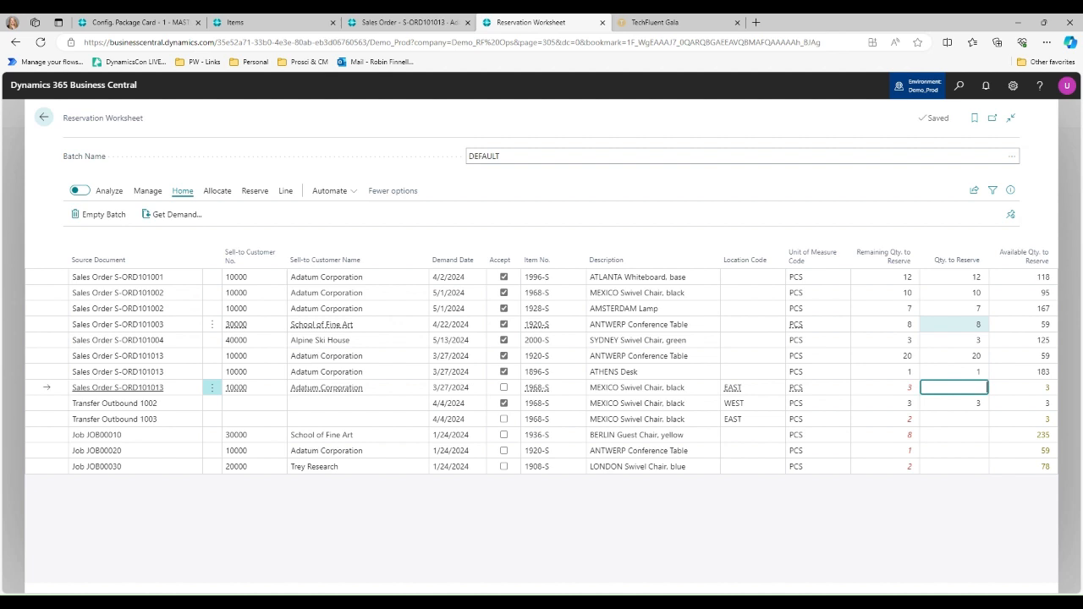
# - Set the job lines' quantities to reserve to 8 BERLIN Guest Chairs, 1 ANTWERP Conference Table and 2 LONDON Swivel Chairs
pyautogui.press('Down')
pyautogui.press('Down')
pyautogui.press('Down')
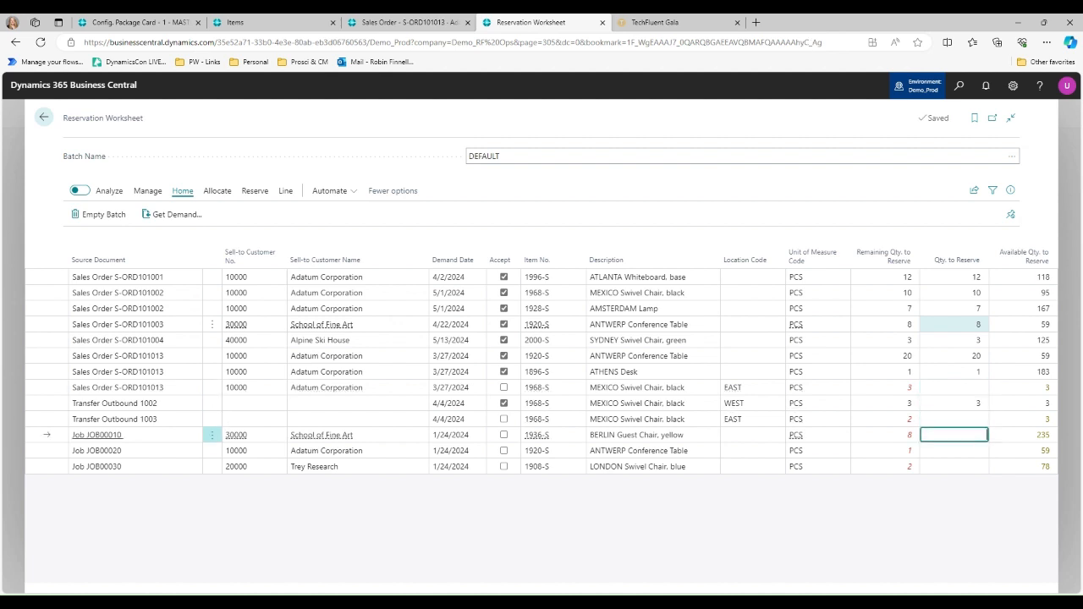
pyautogui.press('Return')
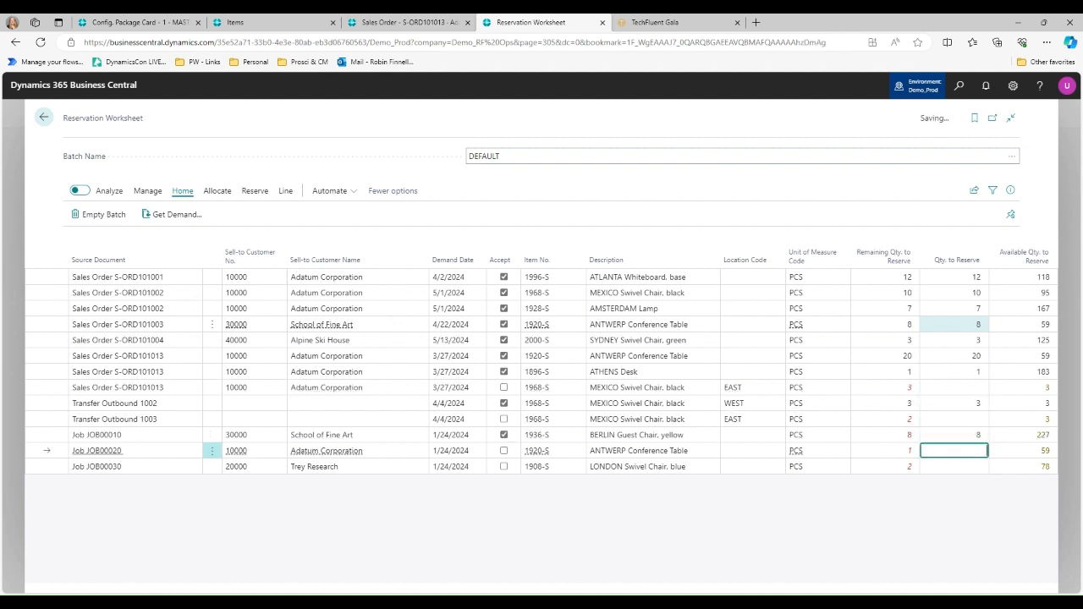
pyautogui.write('1')
pyautogui.press('Return')
pyautogui.write('2')
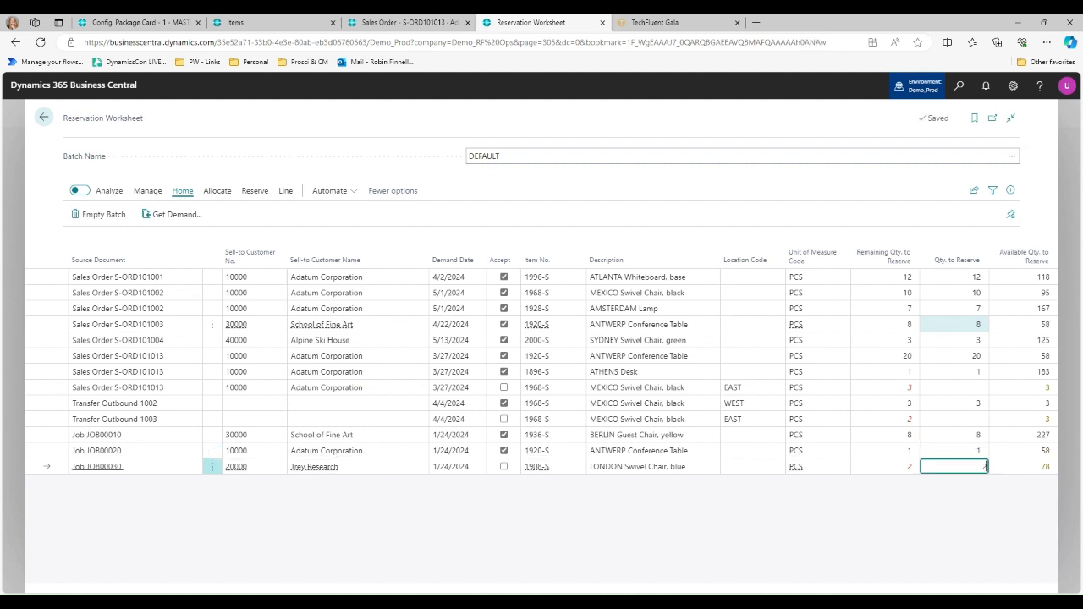
pyautogui.press('Up')
pyautogui.press('Up')
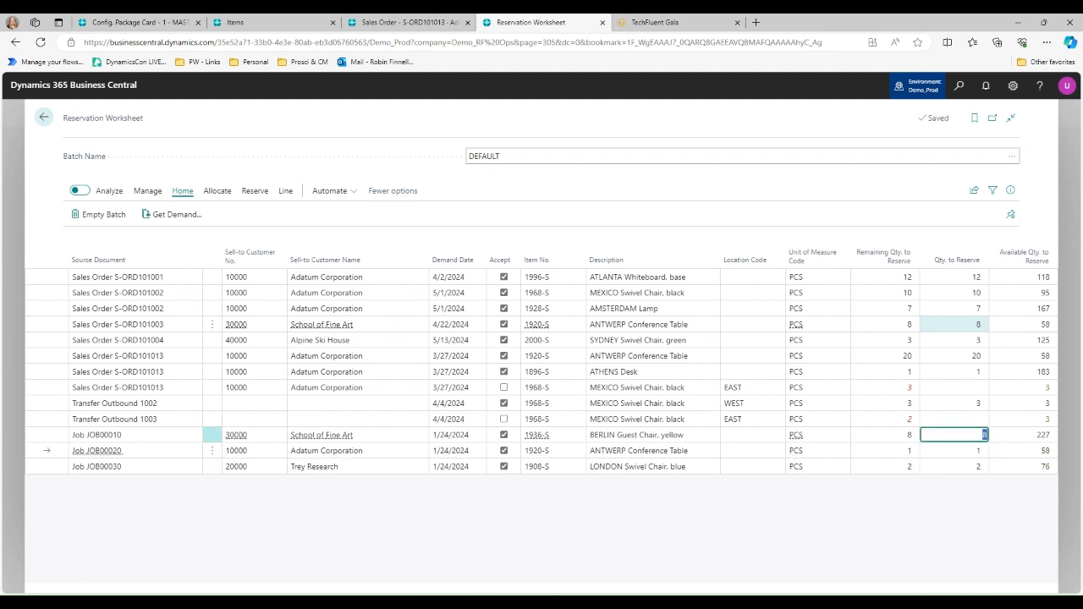
# - At EAST, set the quantity to reserve to 3 for Adatum Corporation's MEXICO Swivel Chair line and 0 for the outbound transfer line
pyautogui.press('Up')
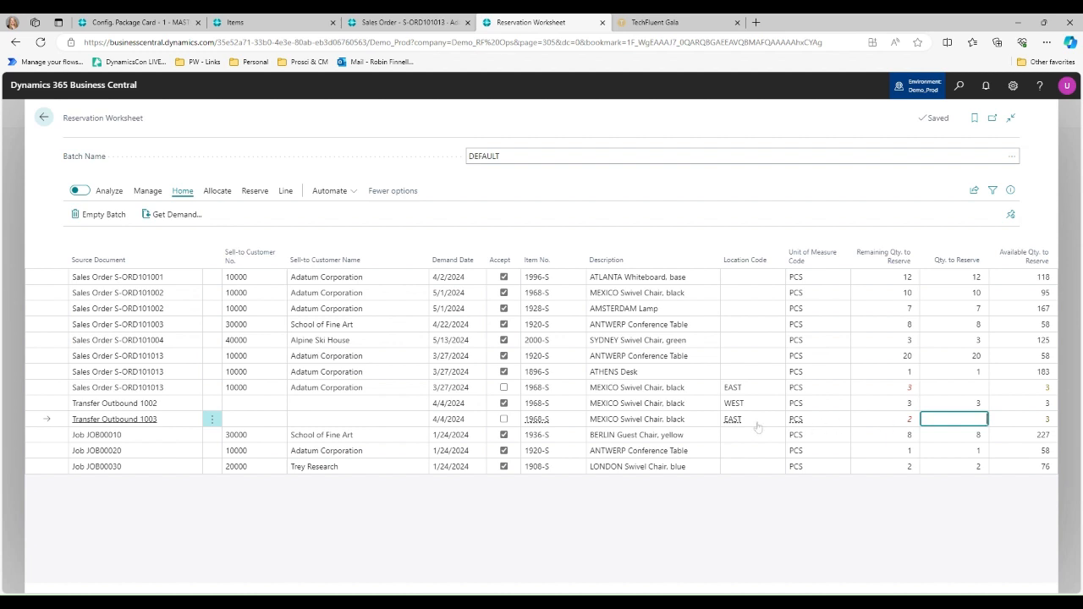
pyautogui.click(972, 387)
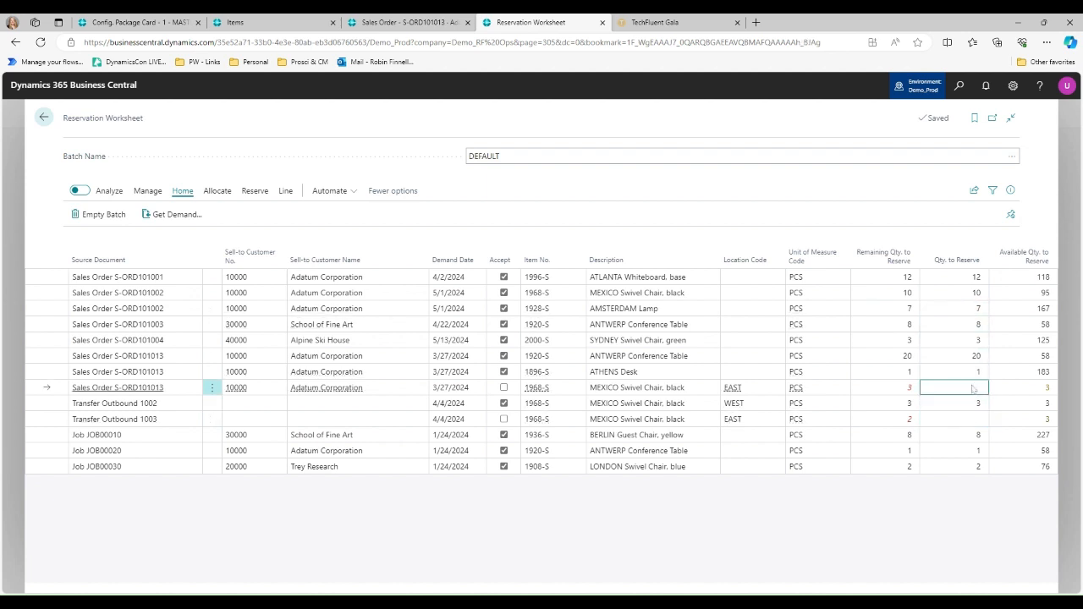
pyautogui.write('3')
pyautogui.press('Return')
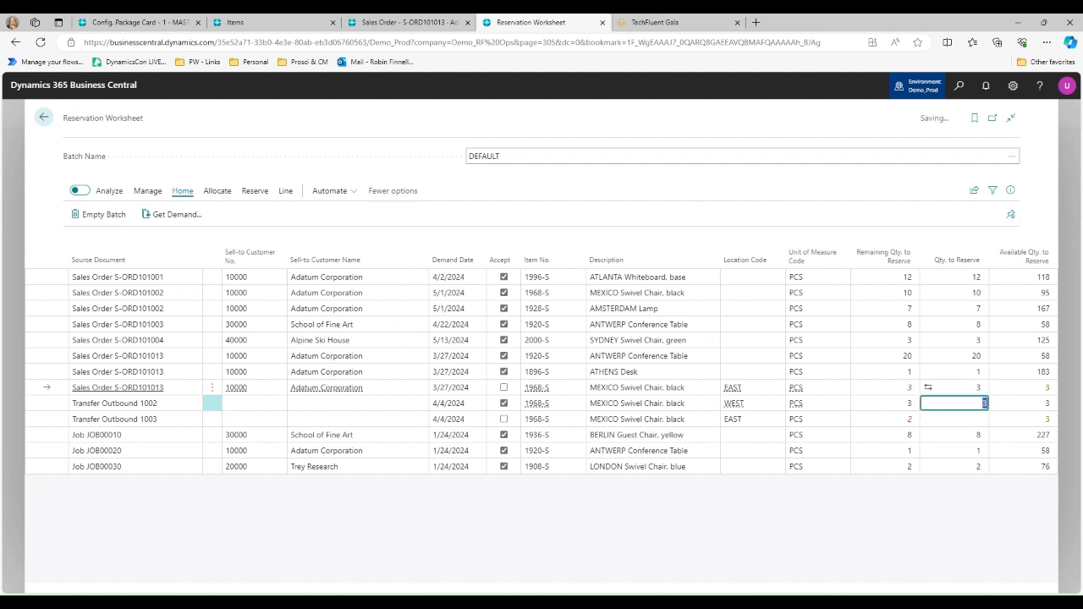
pyautogui.press('Return')
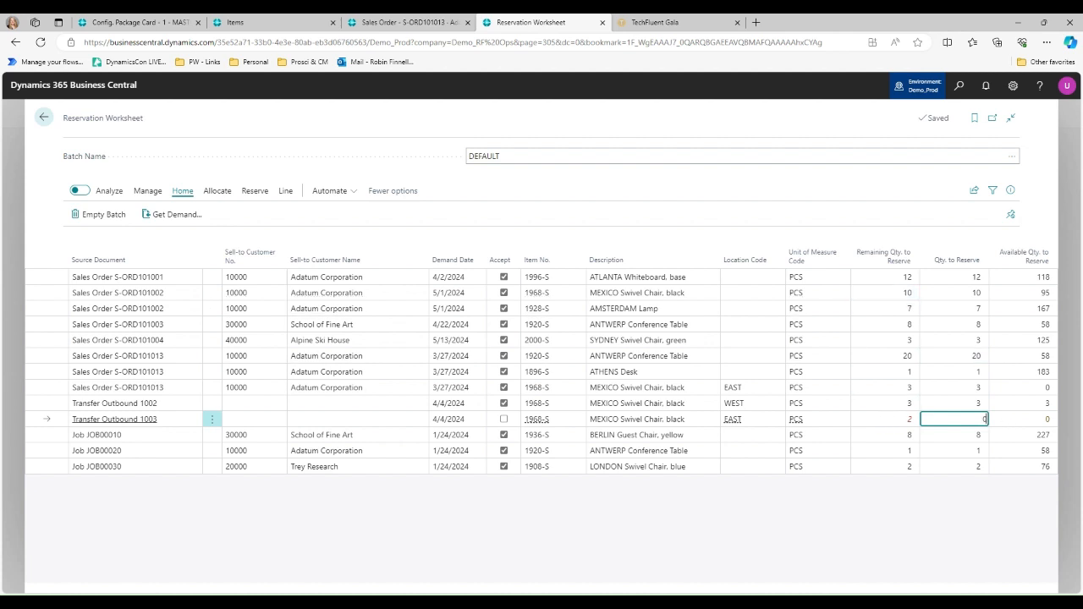
pyautogui.press('Return')
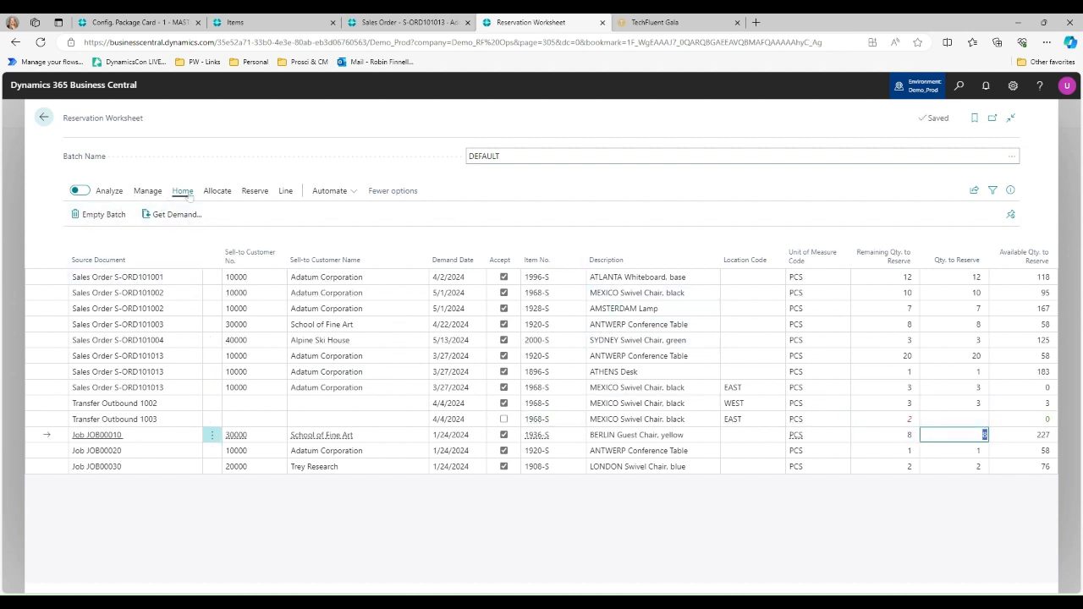
# - Remove acceptance from the five sales order lines with demand dates from 4/2/2024 to 5/13/2024
pyautogui.click(253, 191)
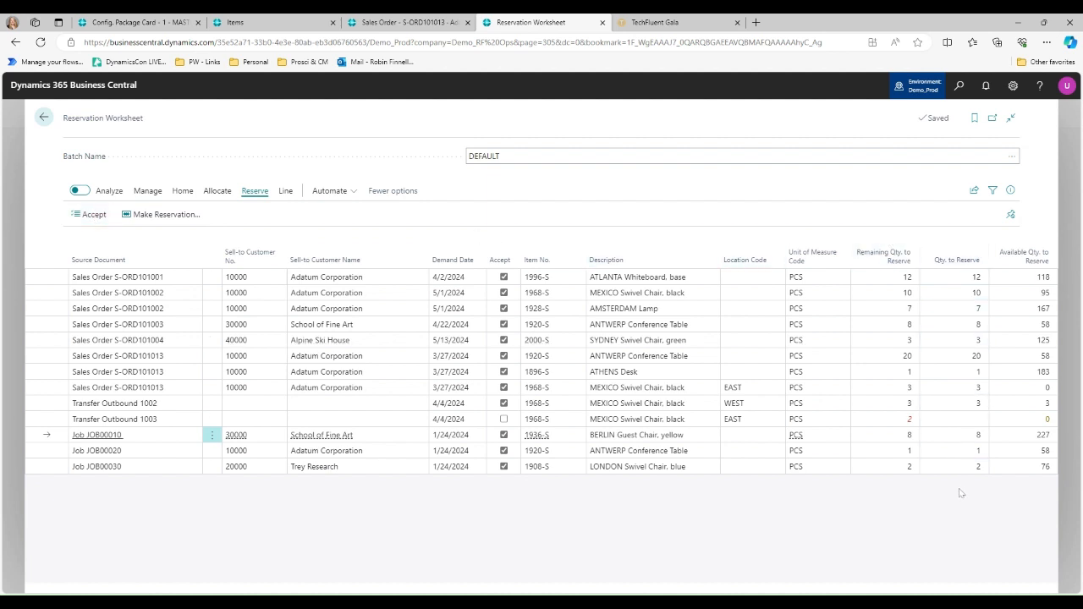
pyautogui.click(503, 277)
pyautogui.click(504, 293)
pyautogui.click(503, 308)
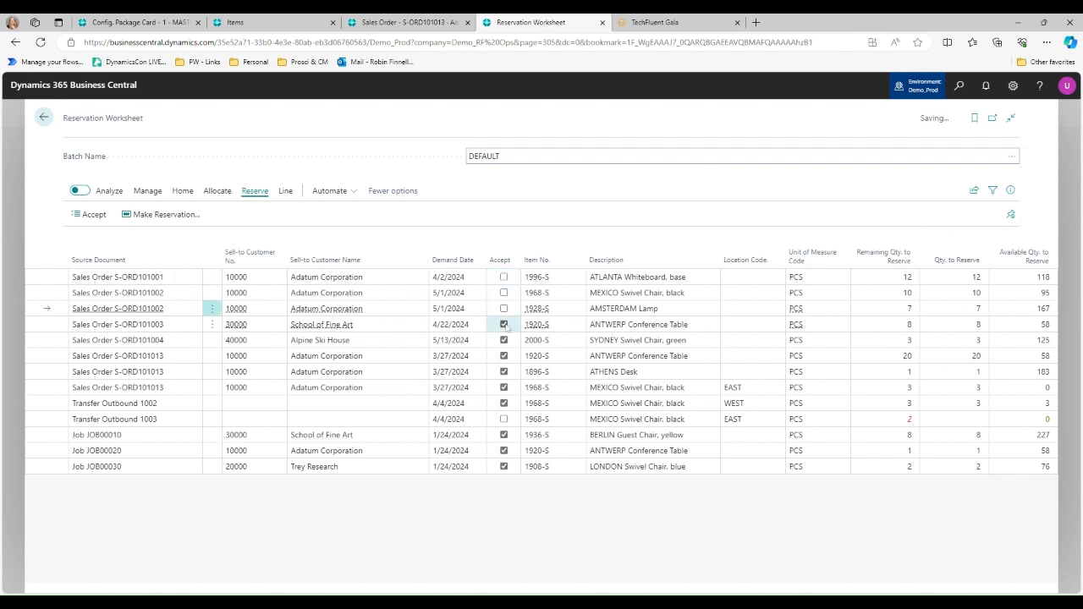
pyautogui.click(503, 324)
pyautogui.click(504, 340)
# - Remove acceptance from Adatum Corporation's 3/27/2024 ANTWERP Conference Table and ATHENS Desk lines and from the three job lines
pyautogui.click(503, 355)
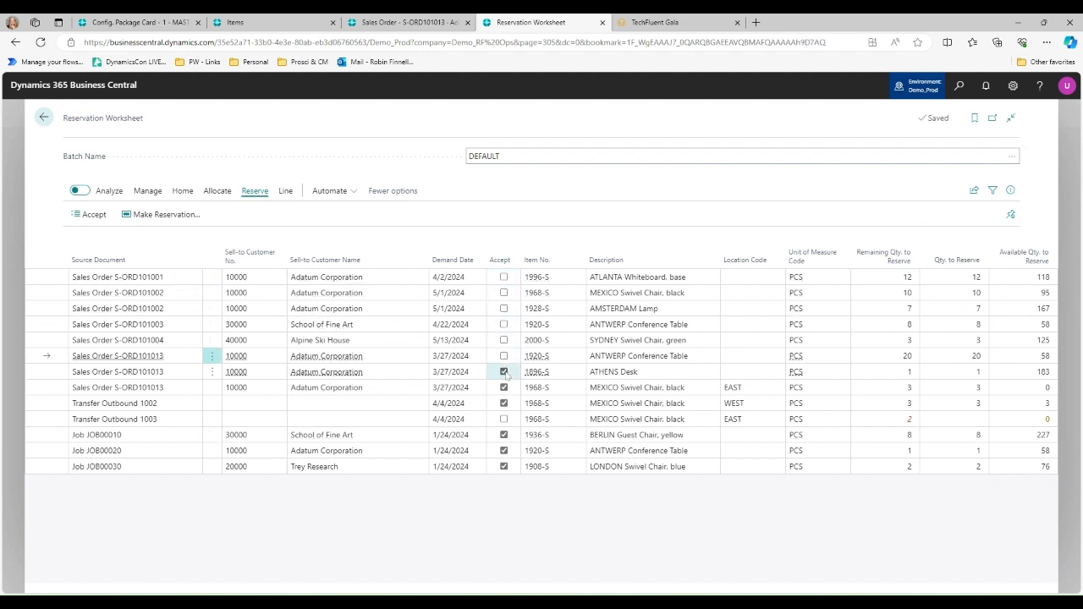
pyautogui.click(503, 372)
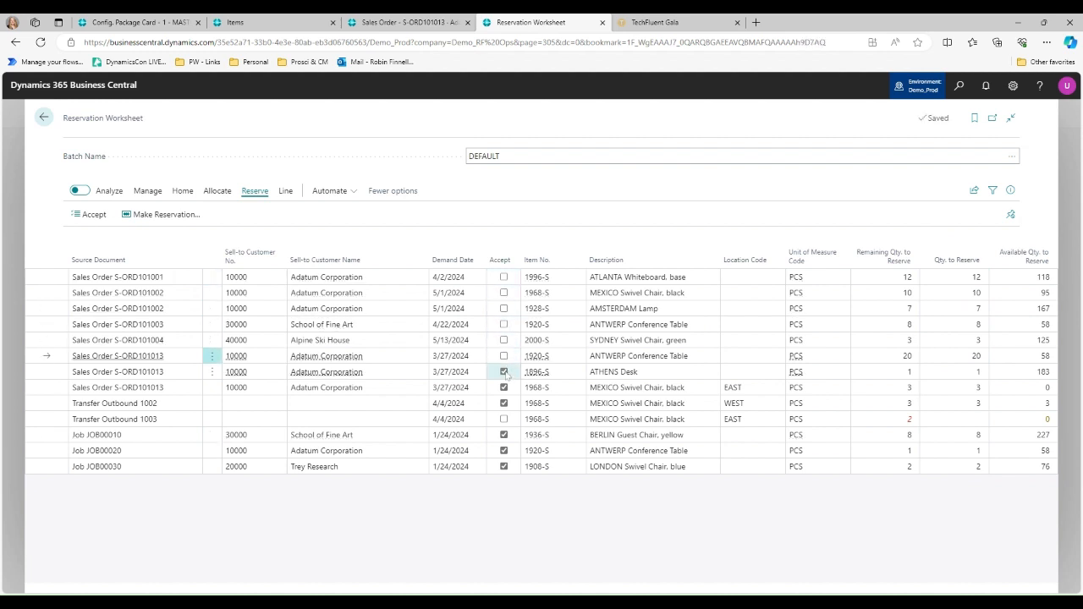
pyautogui.click(504, 435)
pyautogui.click(504, 450)
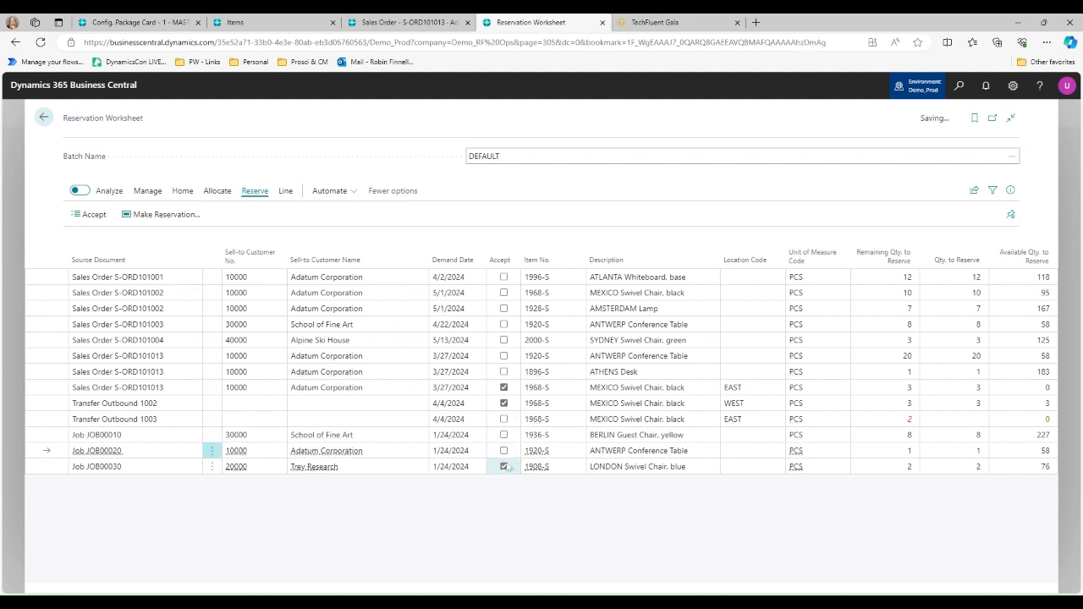
pyautogui.click(503, 466)
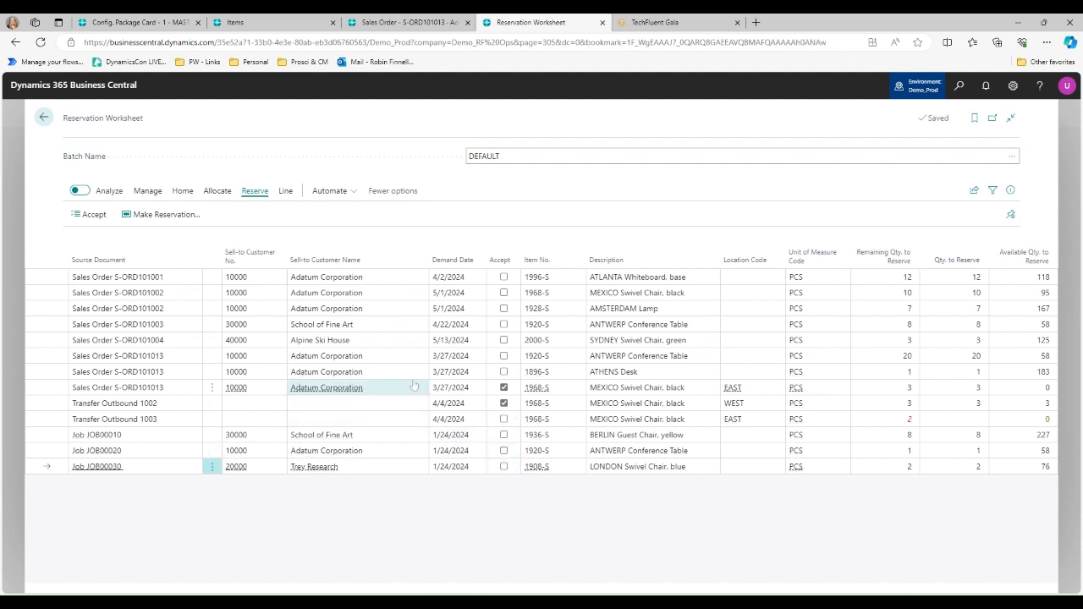
# - Accept only Adatum Corporation's three 3/27/2024 sales order lines and make their reservations with demand type All
pyautogui.click(504, 355)
pyautogui.click(504, 371)
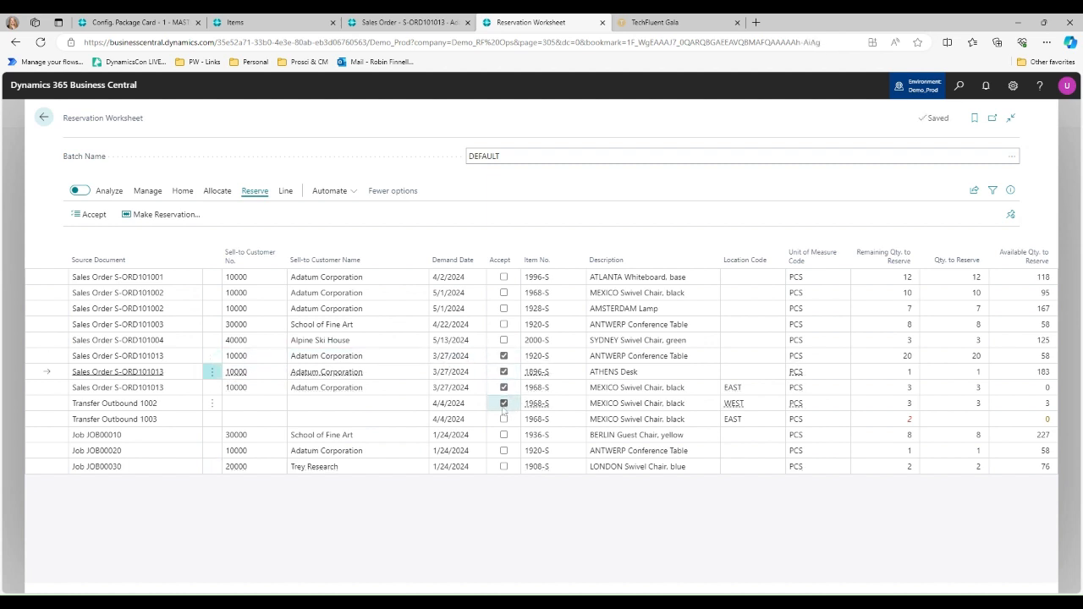
pyautogui.click(503, 402)
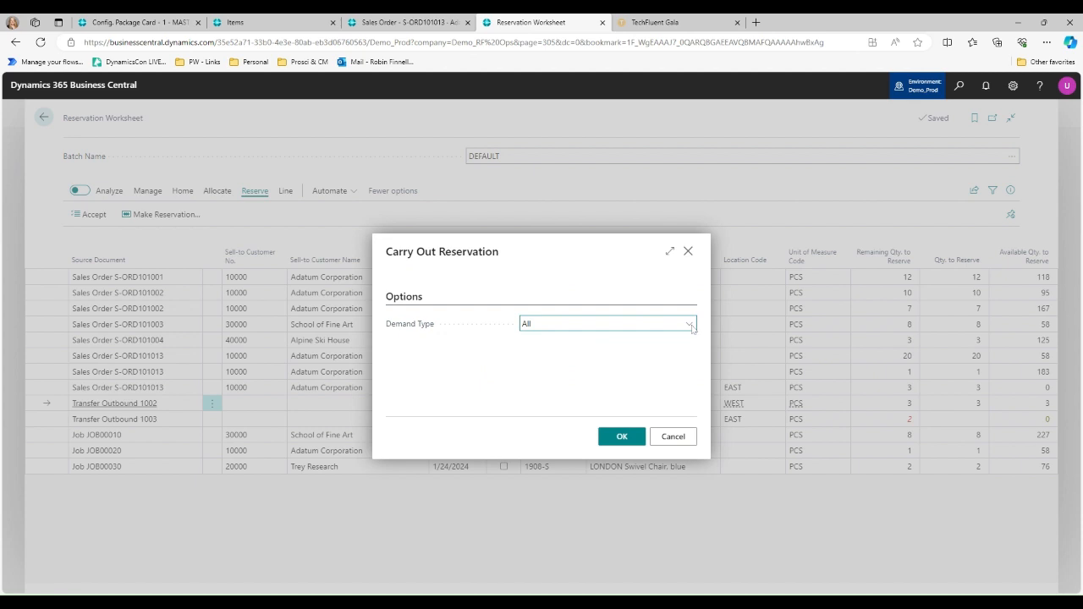
pyautogui.click(625, 438)
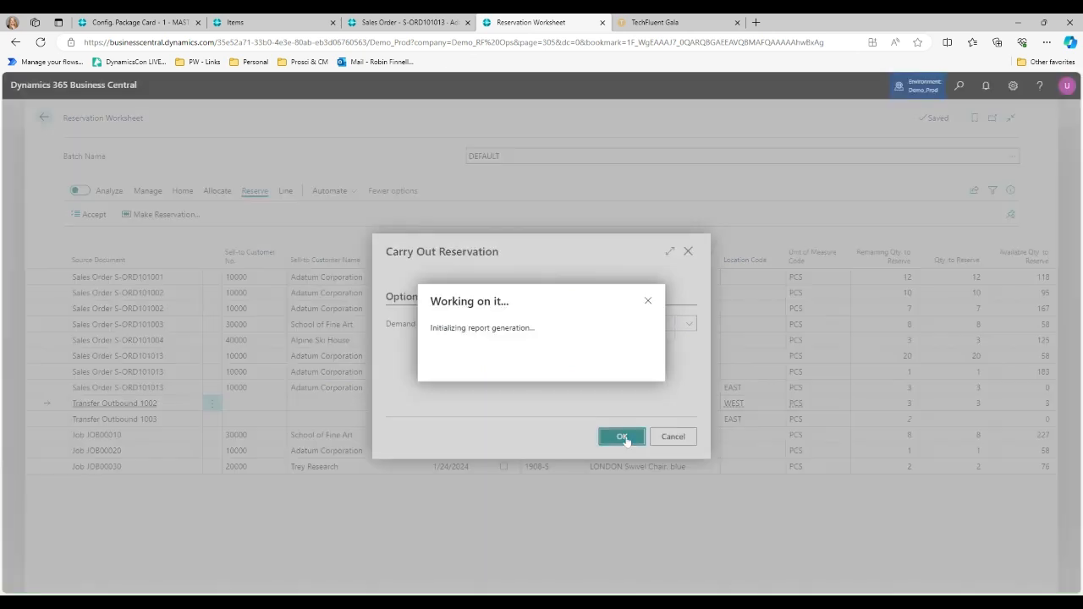
pyautogui.click(627, 440)
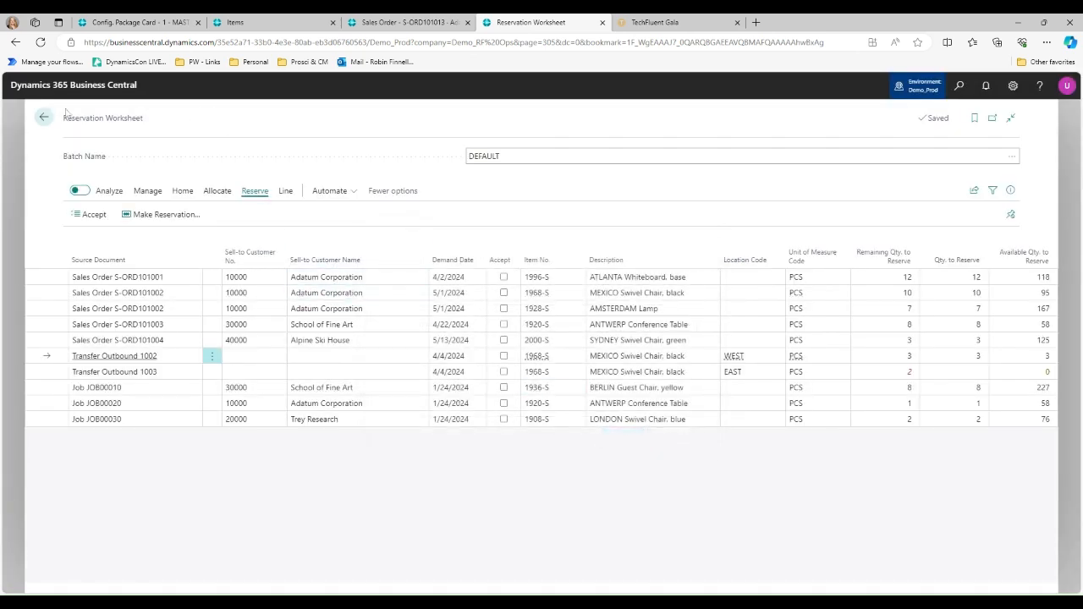
# - Reload Adatum Corporation's 3/27/2024 sales order and make its lines editable
pyautogui.click(359, 20)
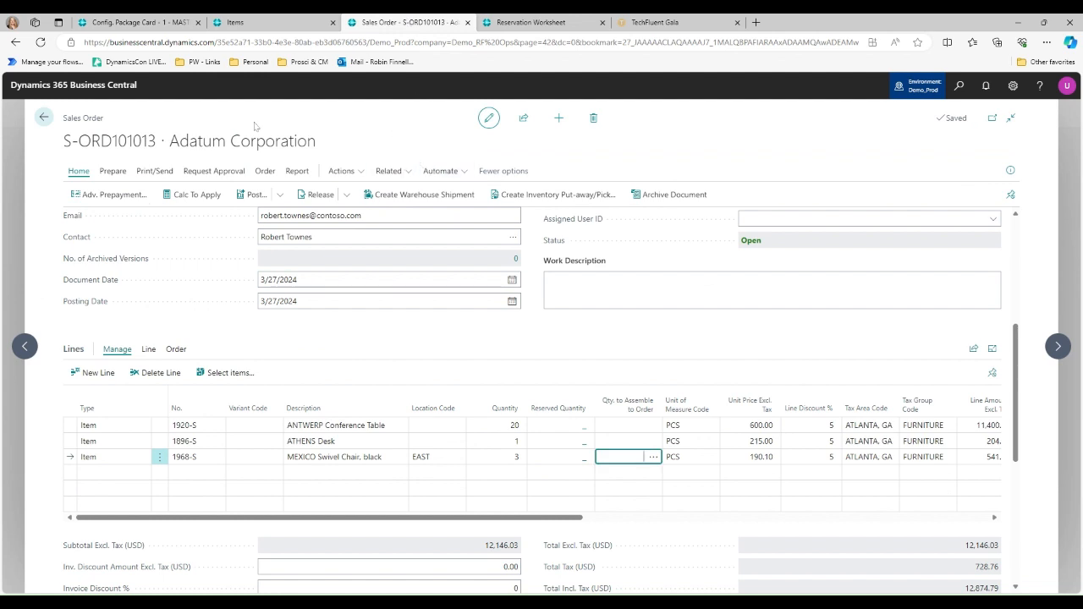
pyautogui.press('F5')
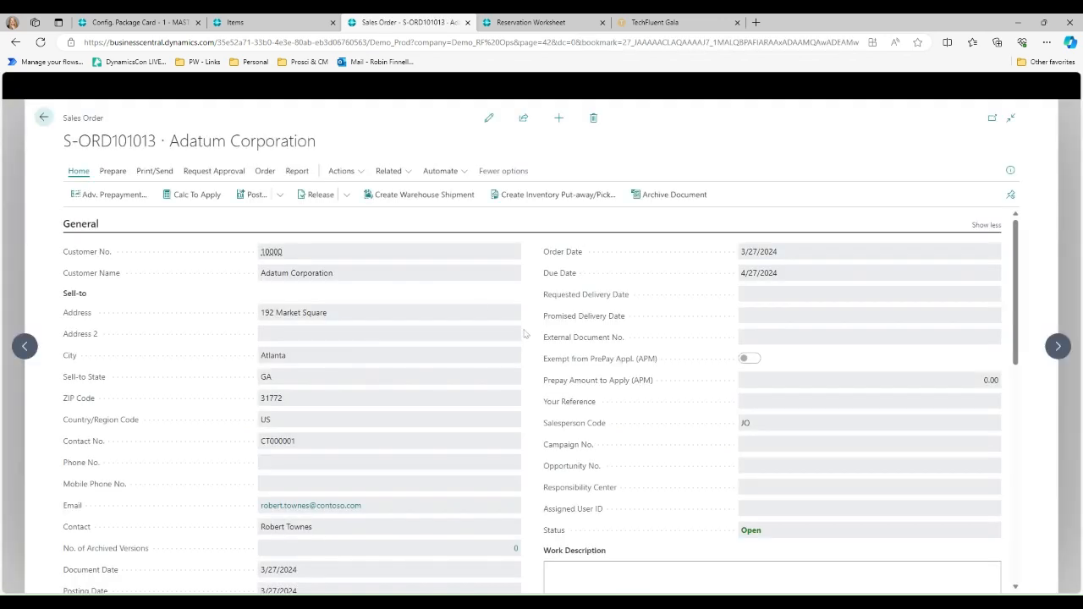
pyautogui.scroll(-5, 525, 334)
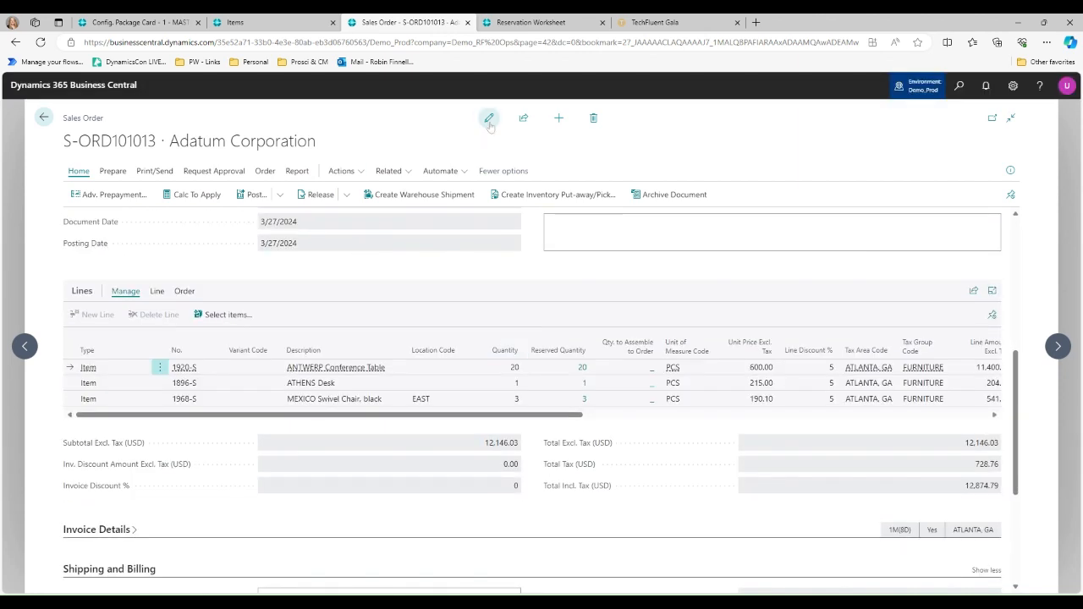
pyautogui.click(489, 120)
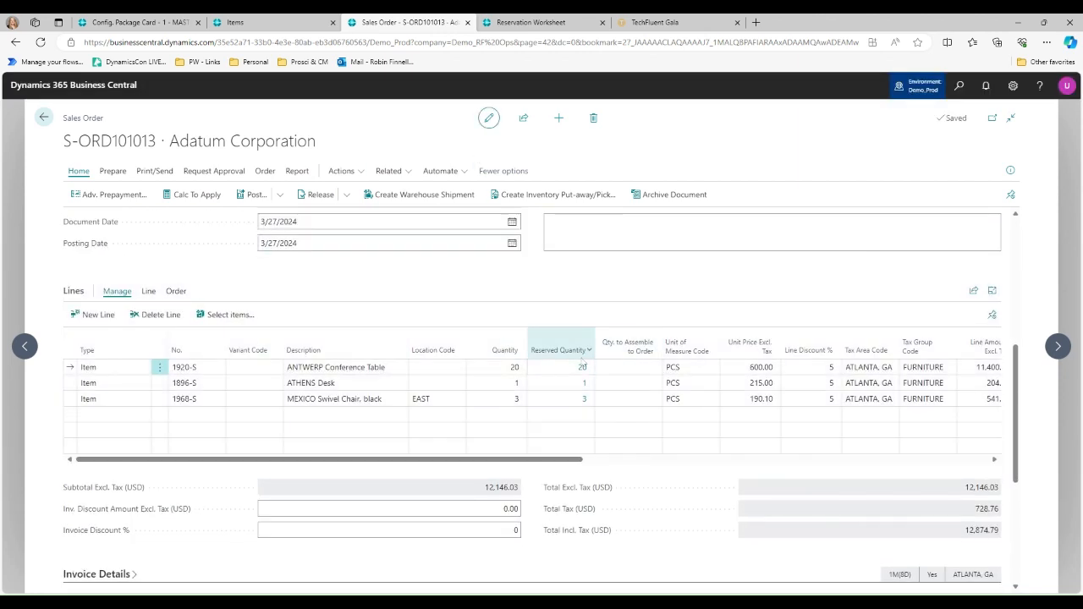
# - Review the reservation entries behind the ANTWERP Conference Table line's reserved quantity
pyautogui.click(582, 368)
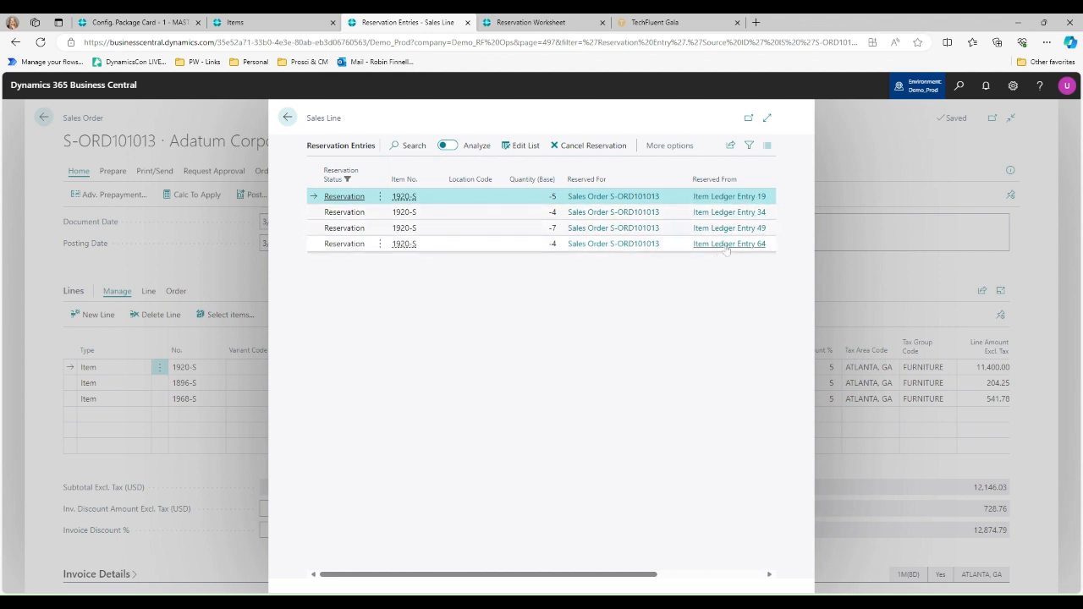
pyautogui.click(286, 119)
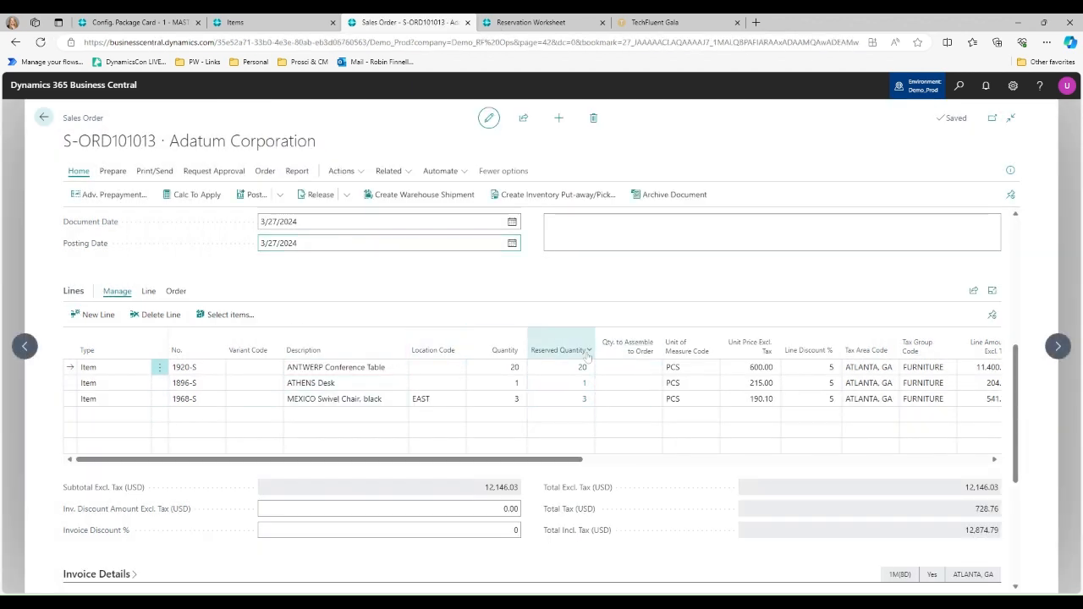
# - Cancel all reservation entries for the sales order's ANTWERP Conference Table line and return to the order
pyautogui.moveTo(587, 355)
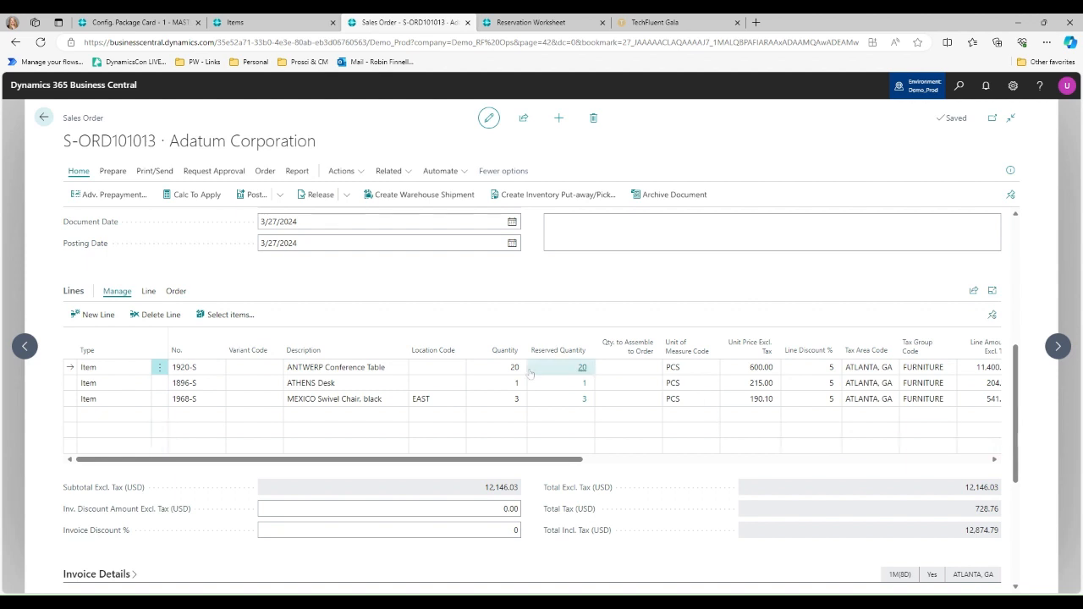
pyautogui.click(582, 369)
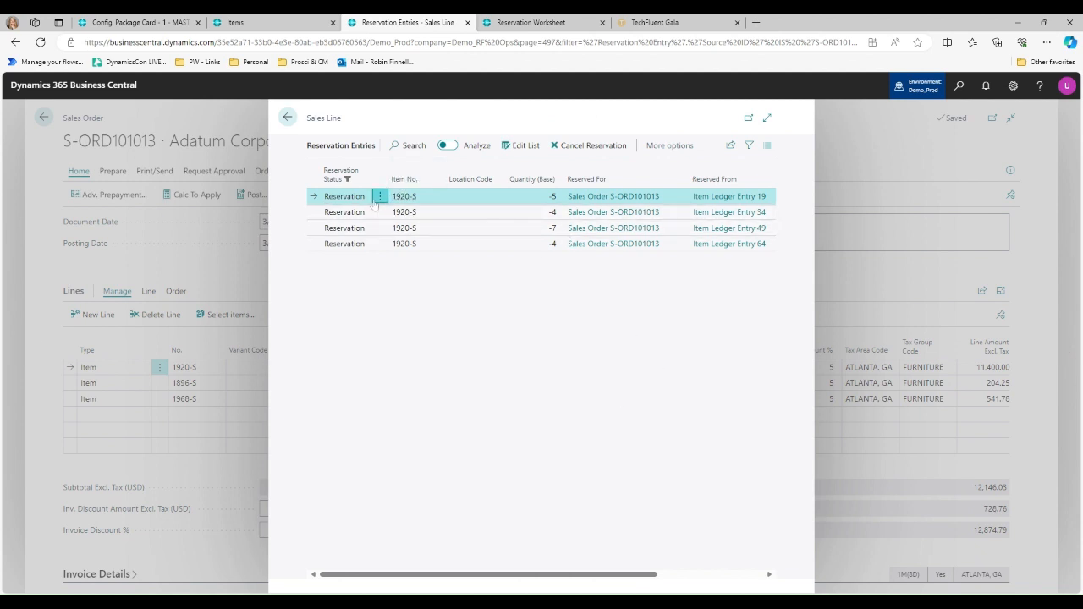
pyautogui.click(380, 196)
pyautogui.click(328, 235)
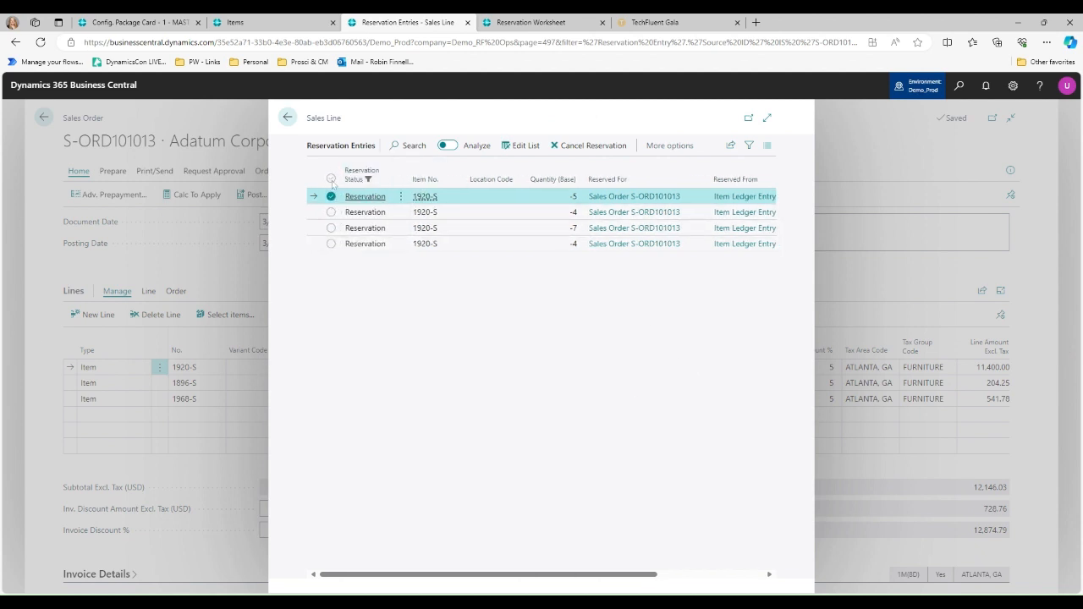
pyautogui.click(331, 178)
pyautogui.click(593, 145)
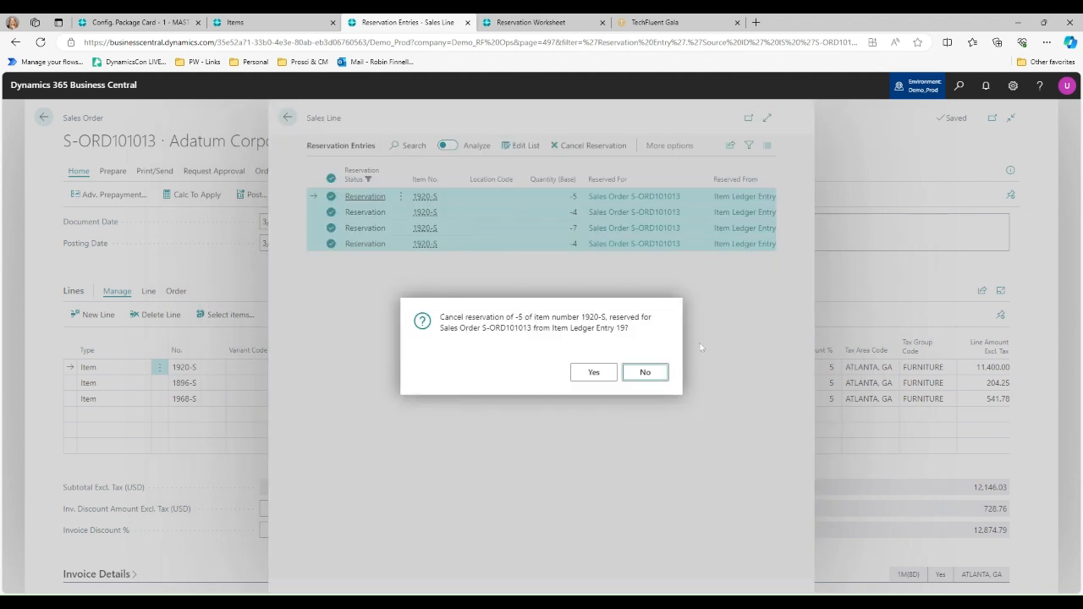
pyautogui.click(594, 373)
pyautogui.click(593, 374)
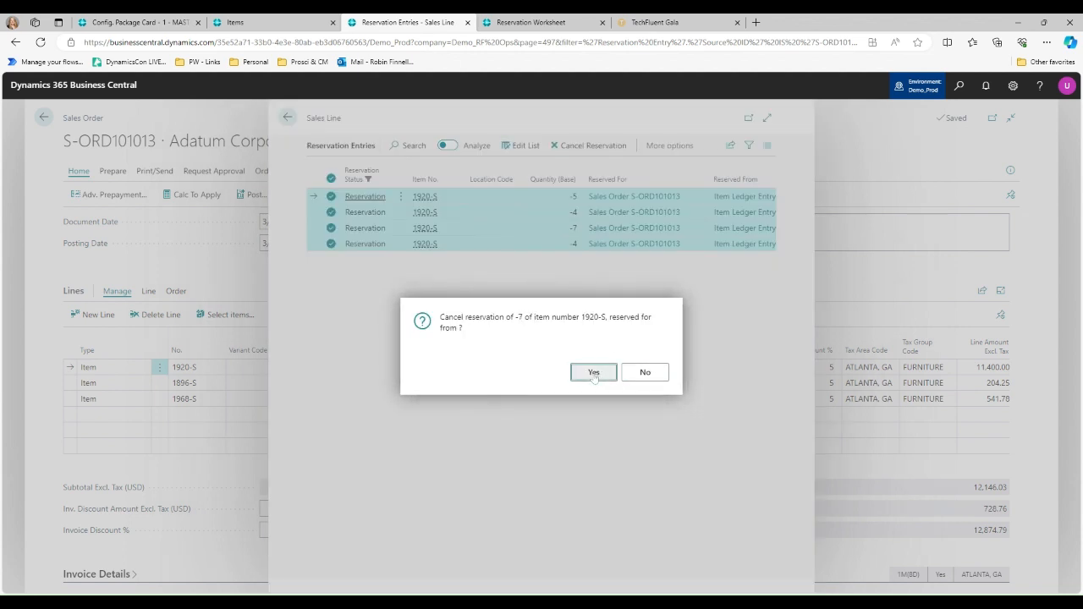
pyautogui.click(593, 373)
pyautogui.click(593, 374)
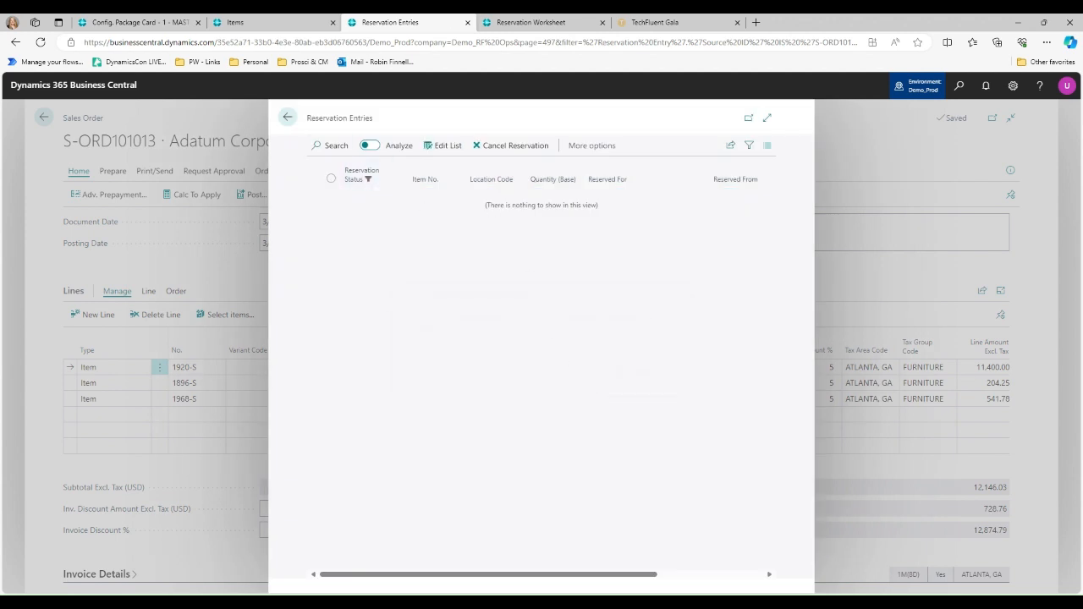
pyautogui.click(287, 117)
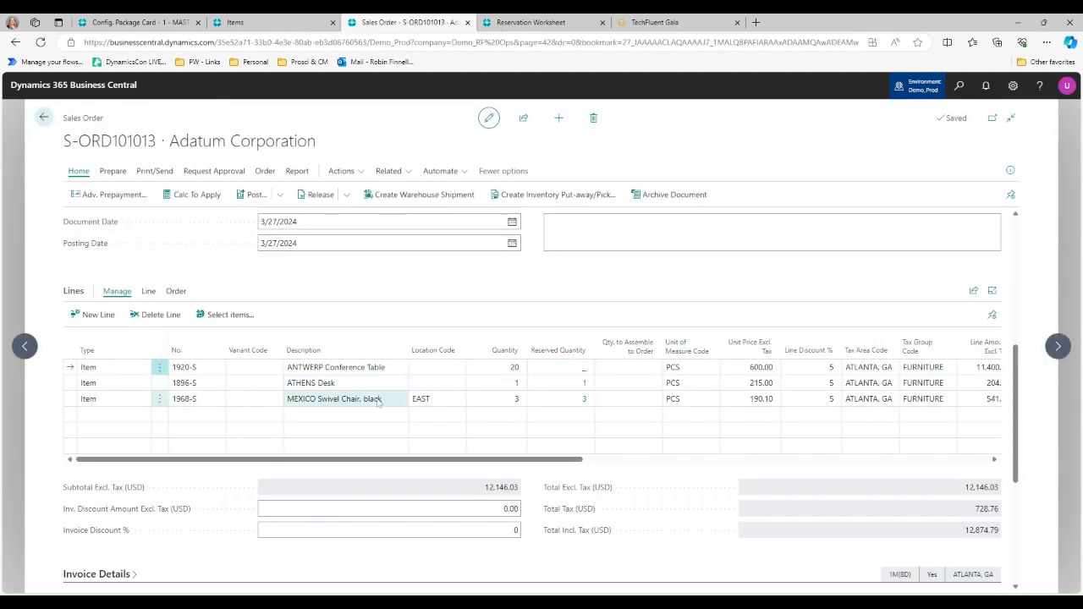
pyautogui.click(584, 369)
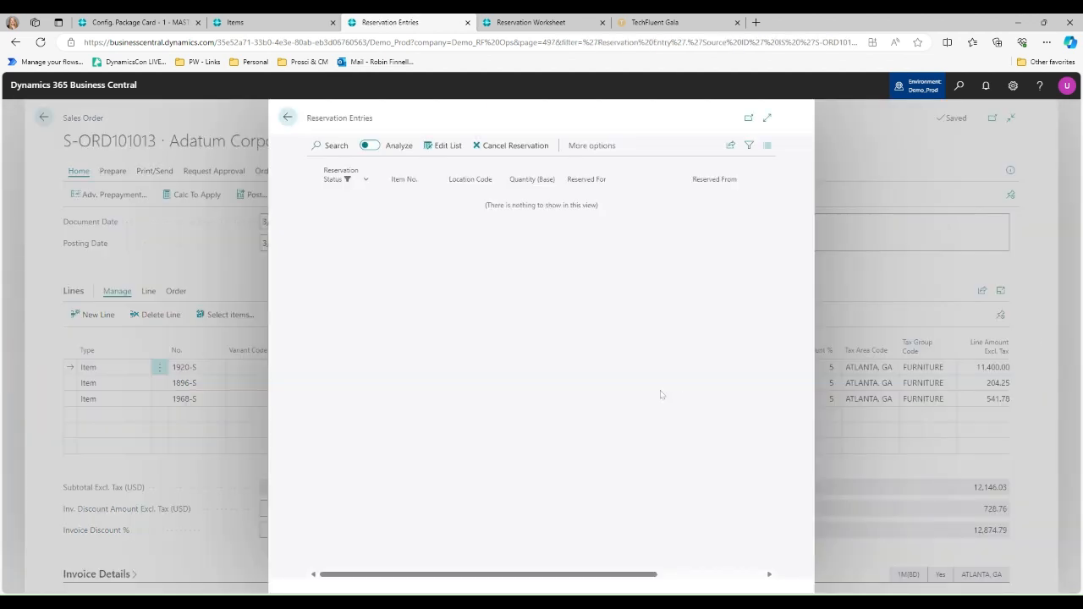
pyautogui.click(591, 145)
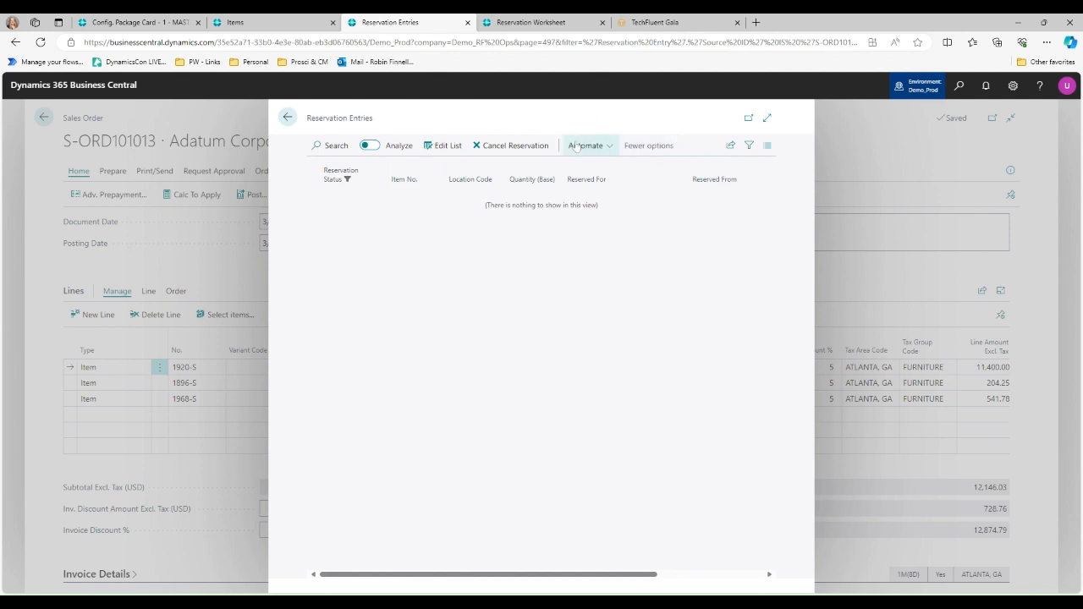
pyautogui.click(609, 149)
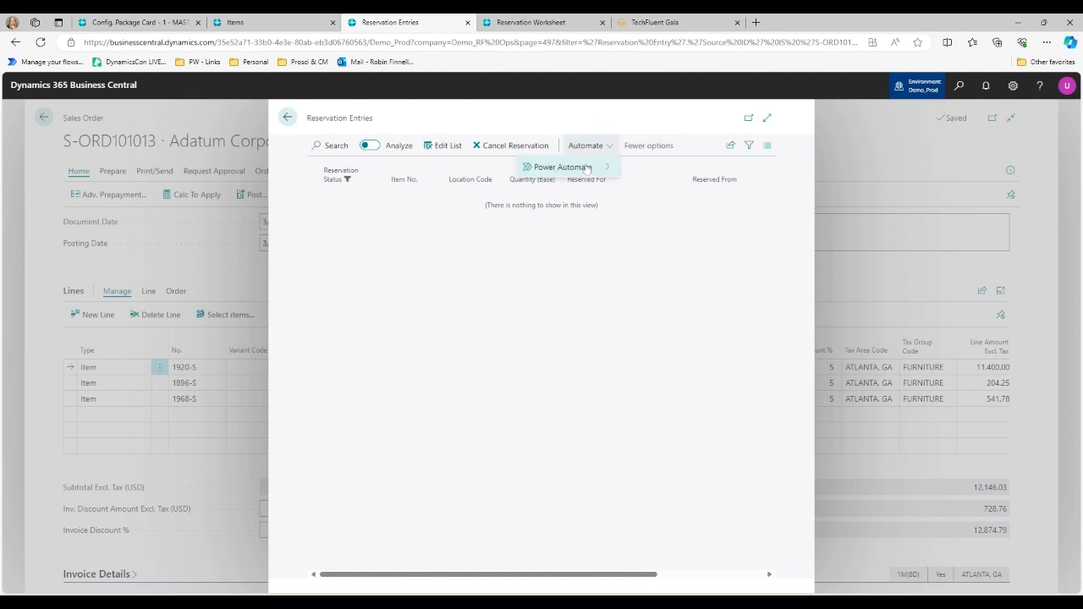
pyautogui.click(436, 146)
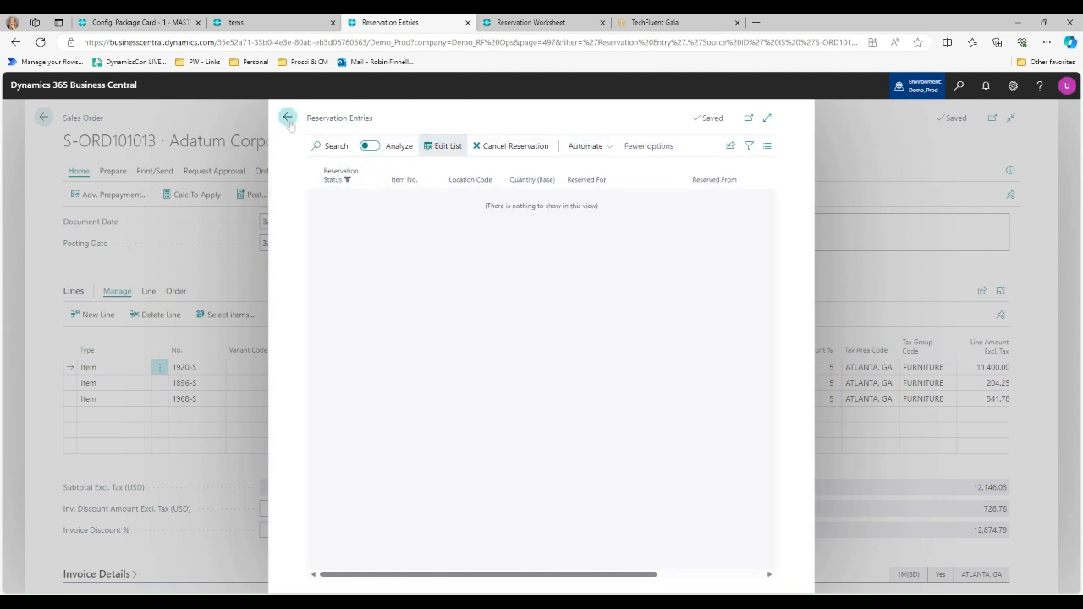
pyautogui.press('Escape')
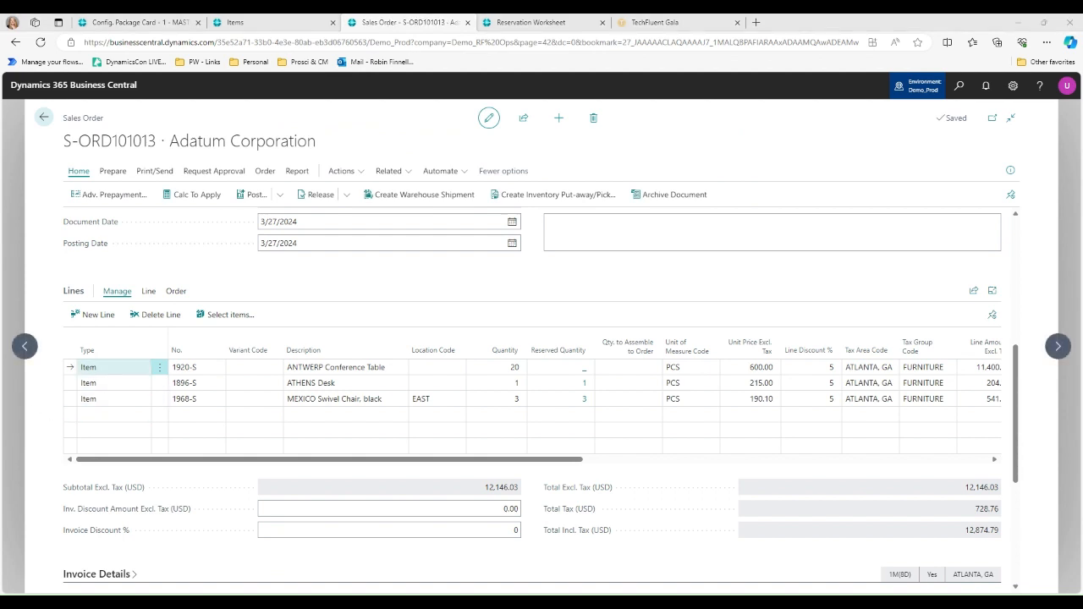
# - Reserve 20 ANTWERP Conference Tables for the sales order line from the available item ledger entries
pyautogui.click(149, 291)
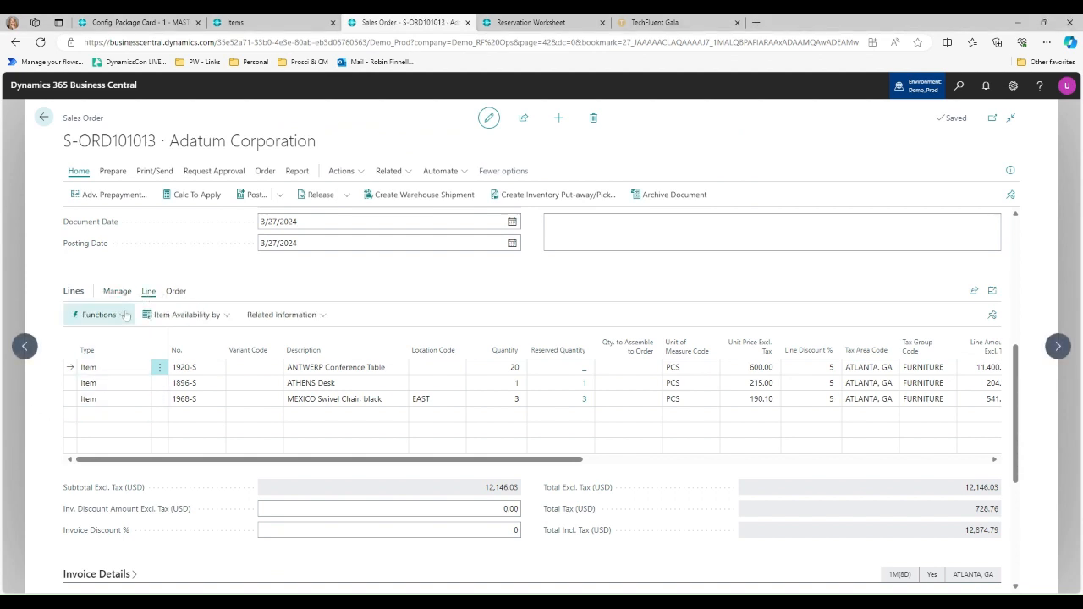
pyautogui.click(118, 316)
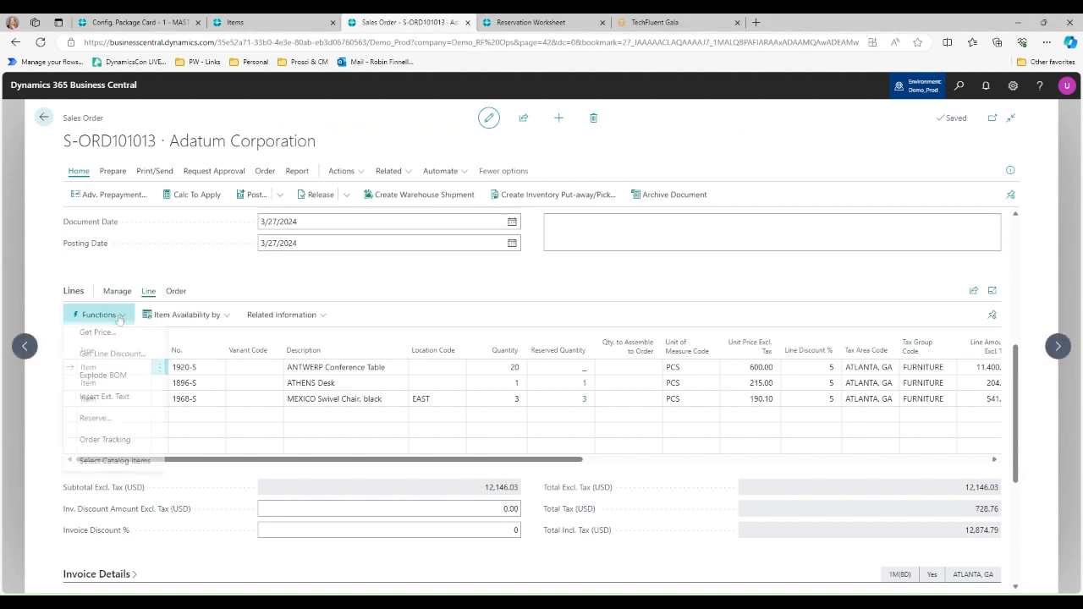
pyautogui.click(94, 423)
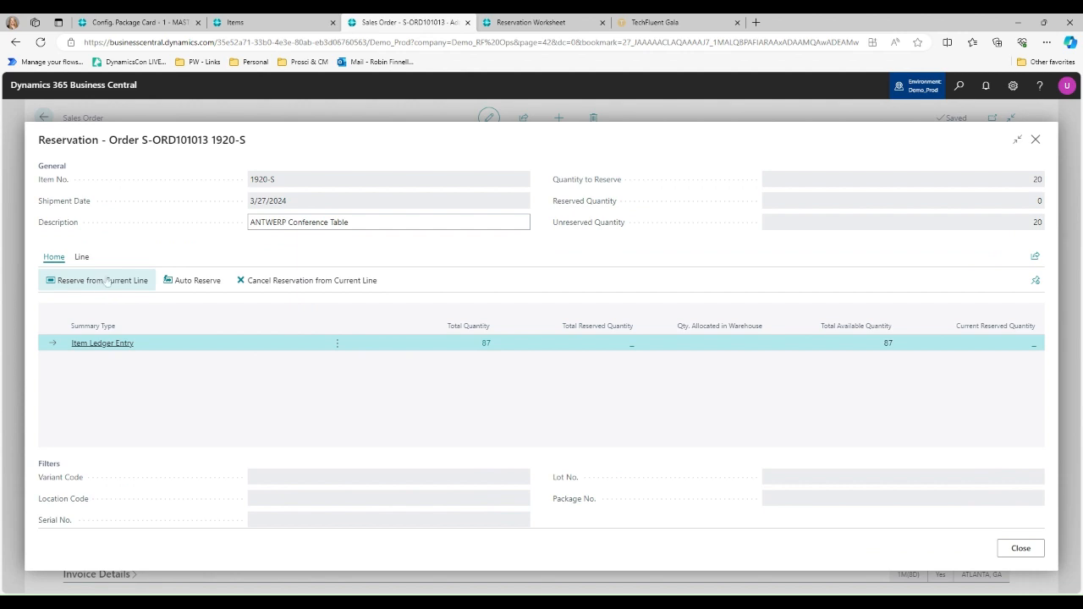
pyautogui.click(110, 282)
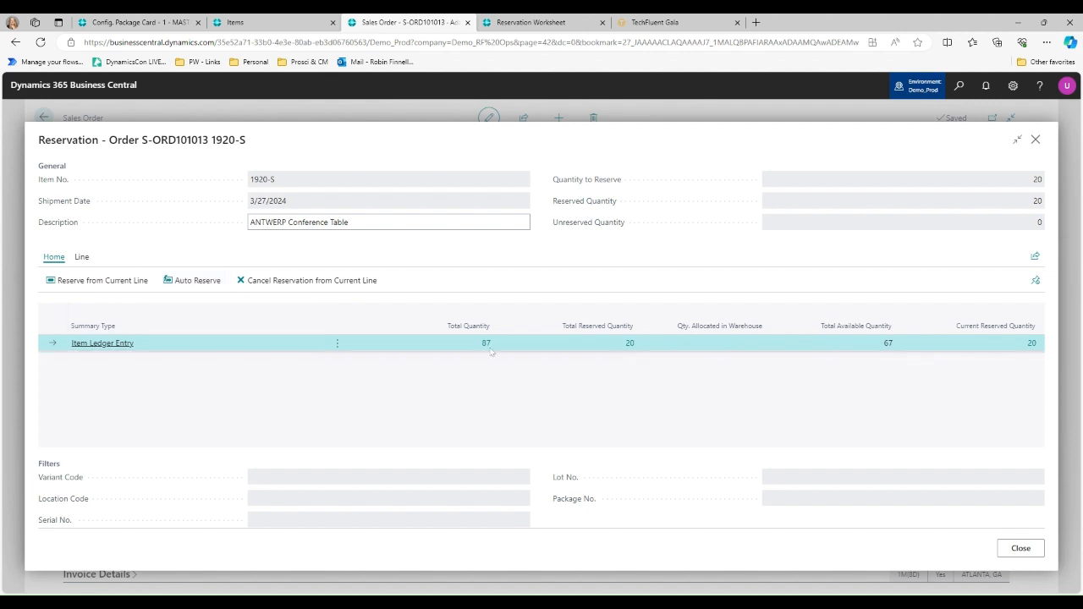
pyautogui.click(1021, 548)
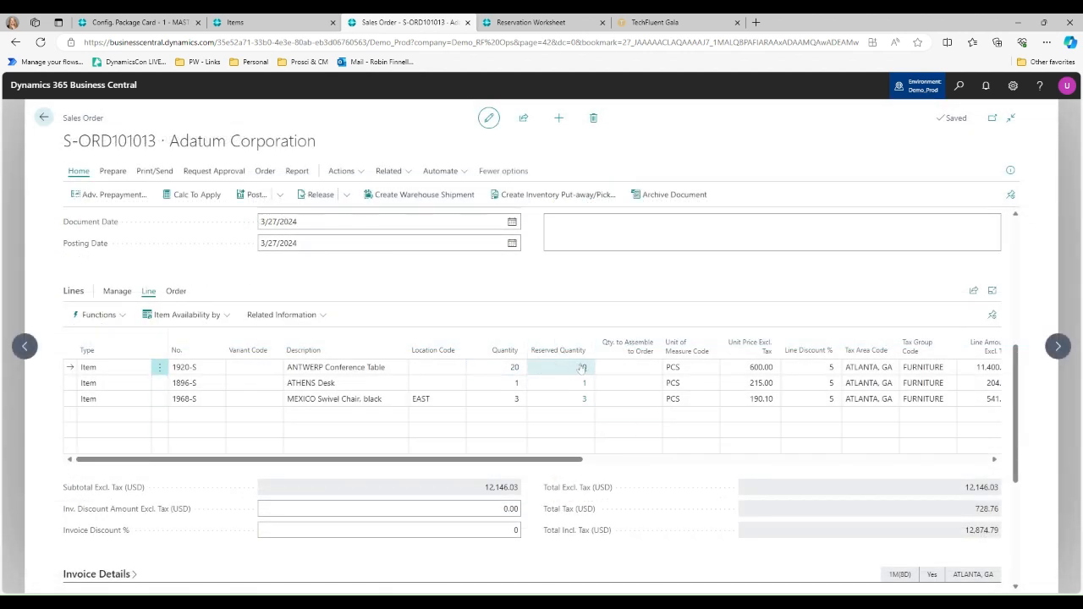